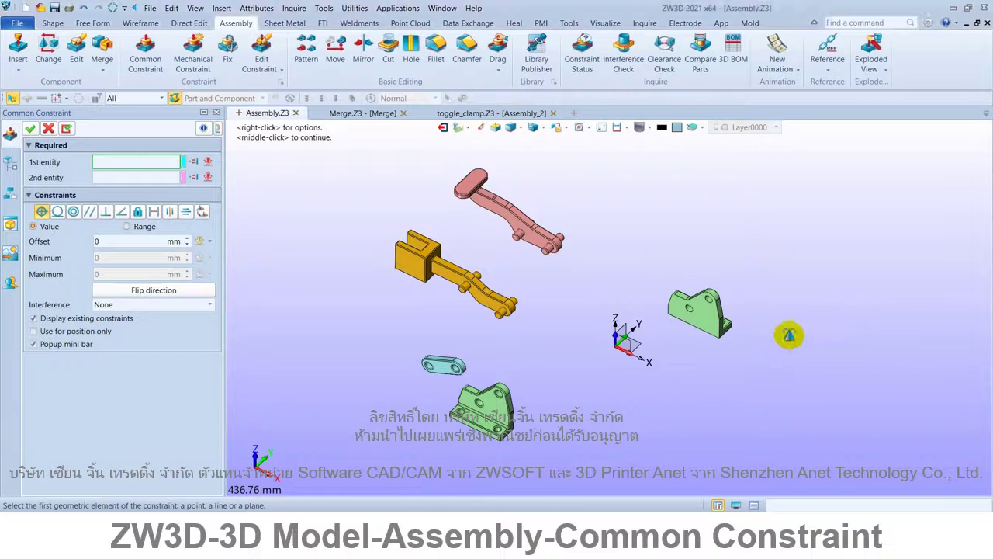
# Constrain the right side flange's bottom face coincident with Default CSYS_XY
pyautogui.scroll(2, 696, 365)
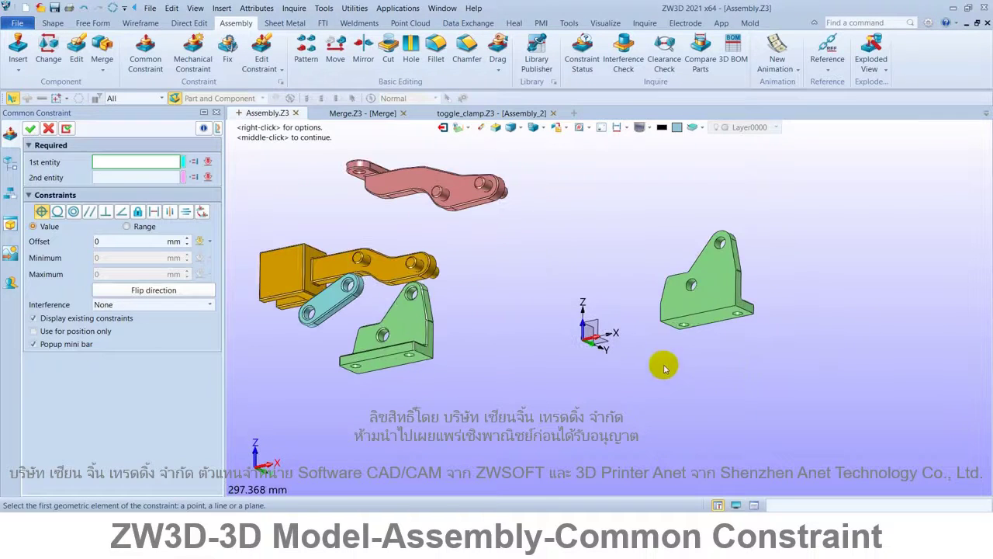
pyautogui.click(707, 327)
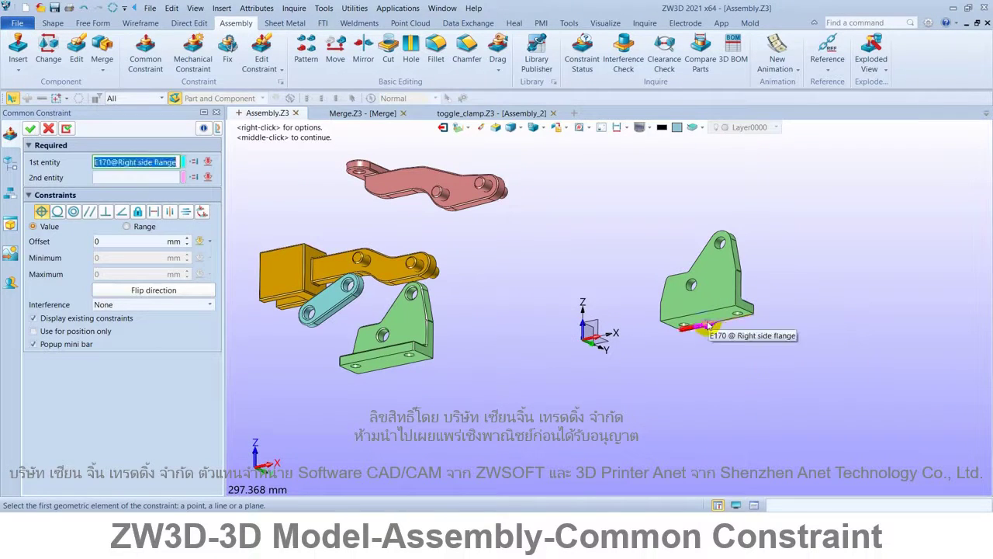
pyautogui.scroll(3, 708, 327)
pyautogui.scroll(-4, 598, 348)
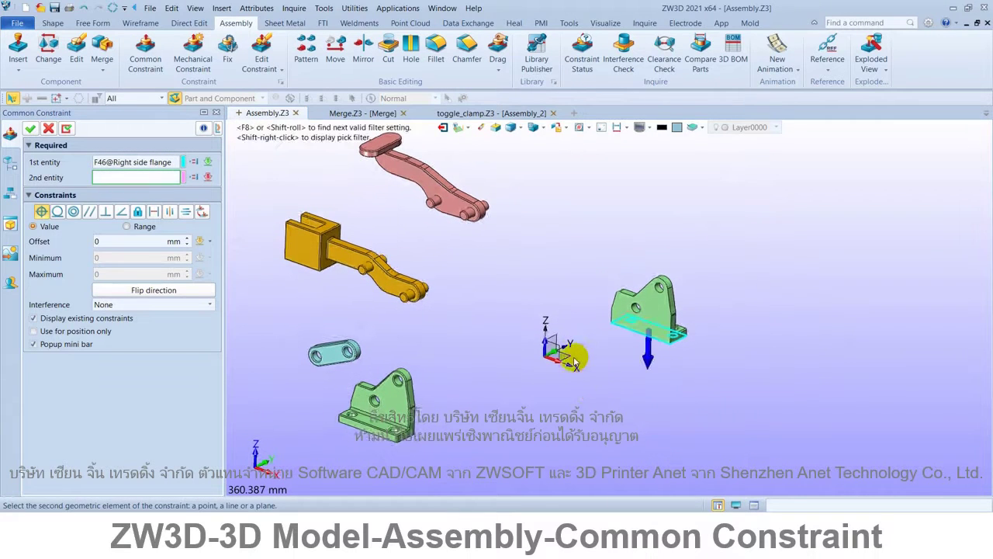
pyautogui.click(574, 364)
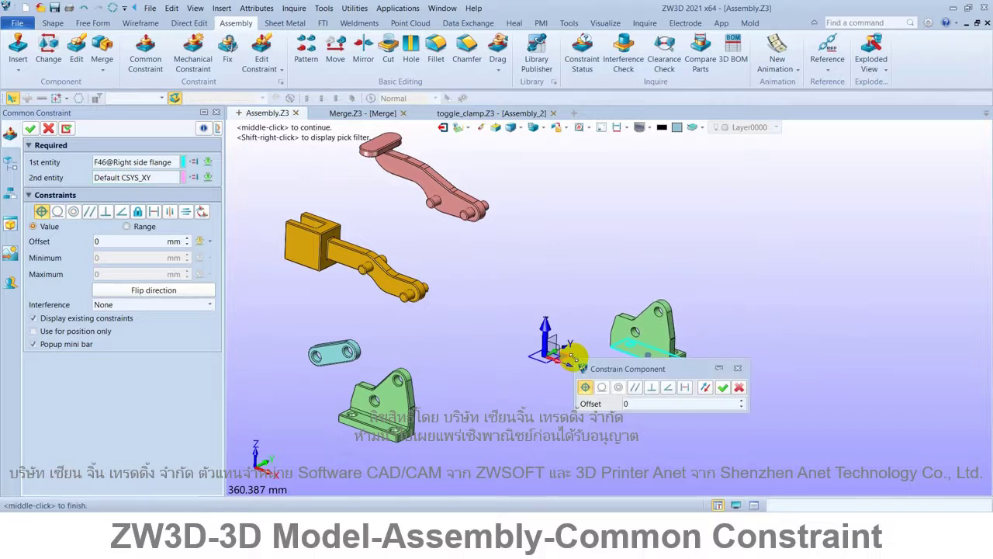
pyautogui.click(725, 388)
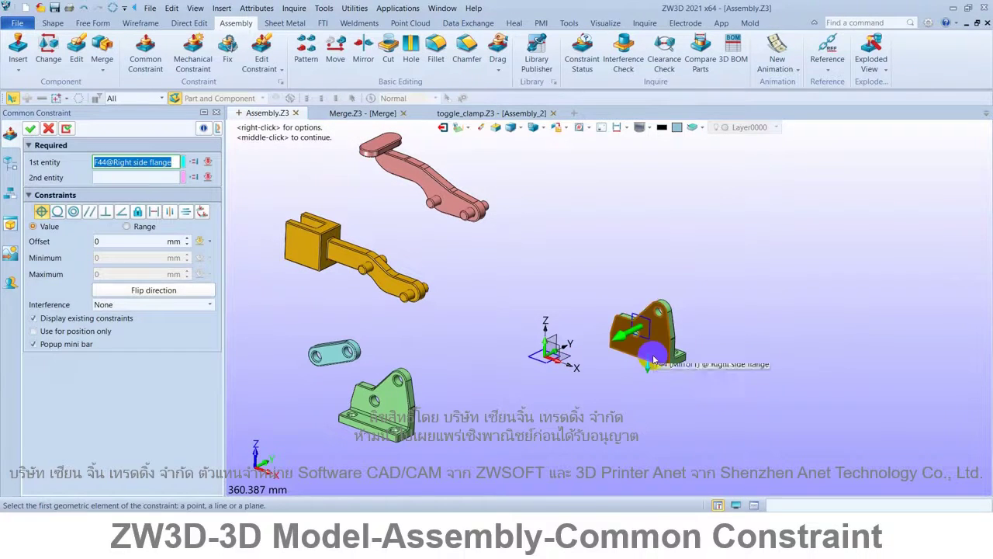
# Constrain flange side face F44 coincident with Default CSYS_XZ
pyautogui.click(654, 360)
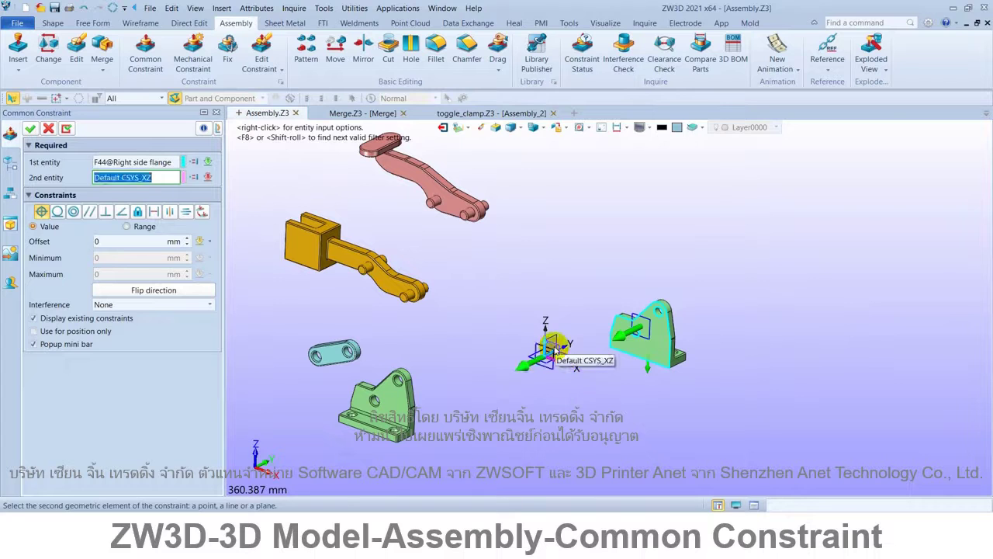
pyautogui.click(554, 347)
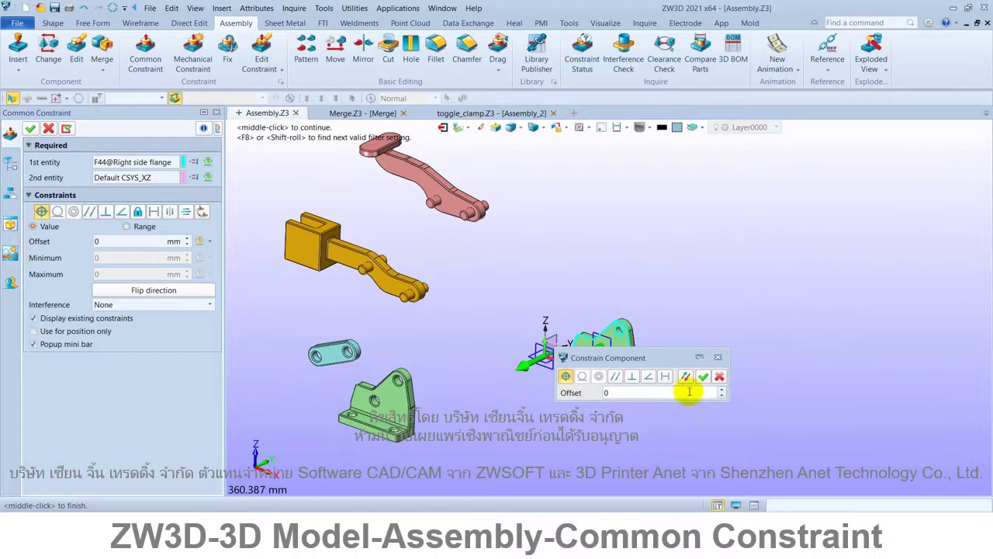
pyautogui.click(703, 378)
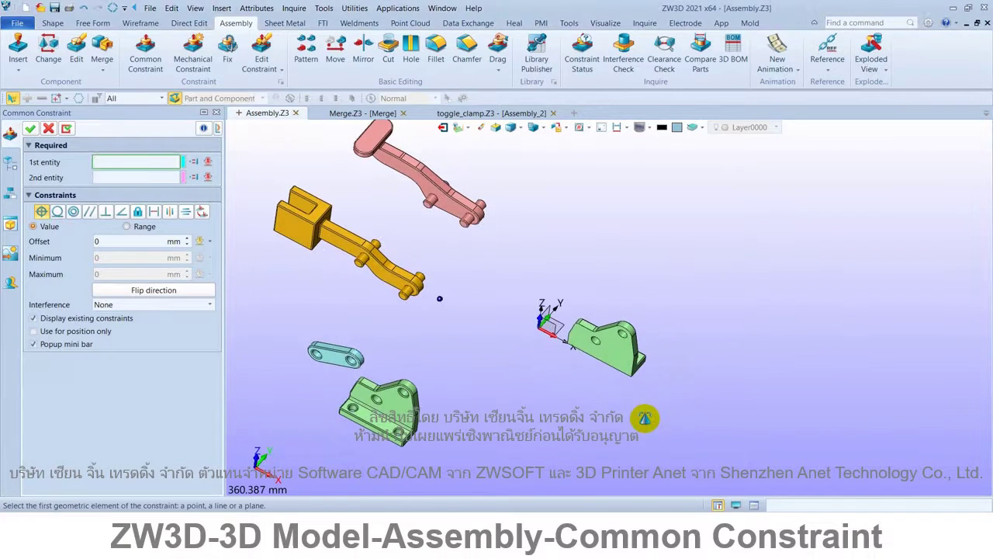
# Make the flange's end face F53 coincident with Default CSYS_YZ
pyautogui.moveTo(645, 417); pyautogui.dragTo(632, 399, button='middle')
pyautogui.scroll(3, 554, 350)
pyautogui.scroll(3, 581, 349)
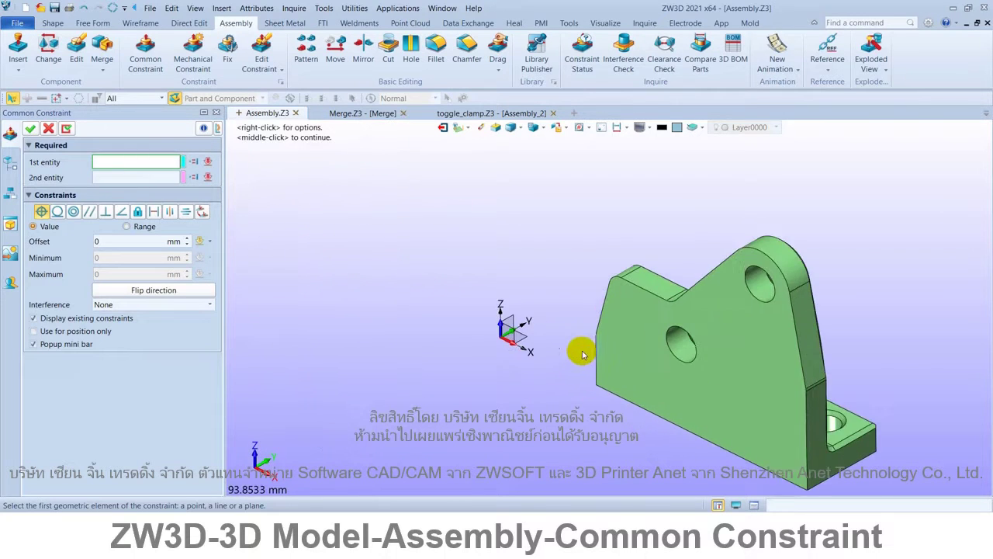
pyautogui.moveTo(581, 348)
pyautogui.mouseDown(button='middle')
pyautogui.moveTo(616, 361)
pyautogui.moveTo(599, 367)
pyautogui.mouseUp(button='middle')
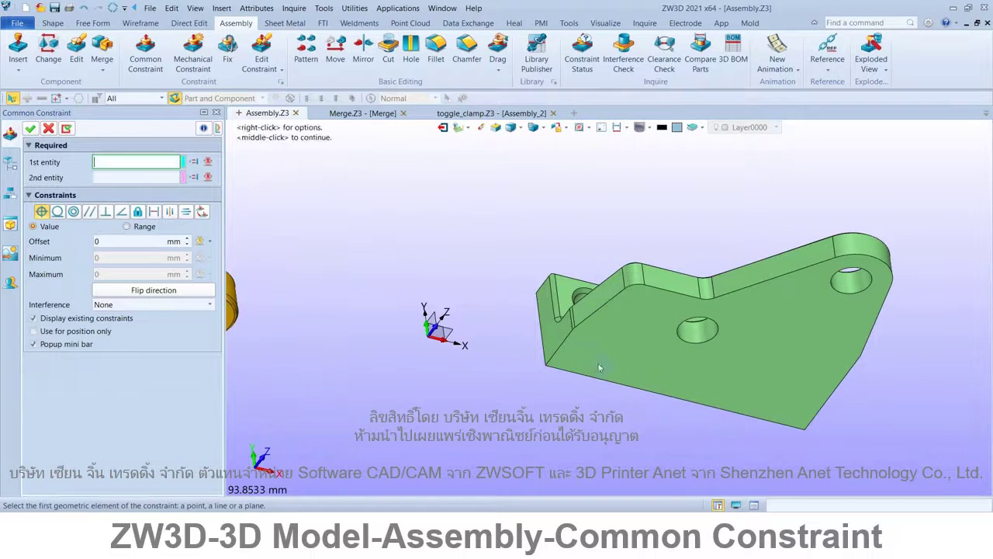
pyautogui.click(552, 343)
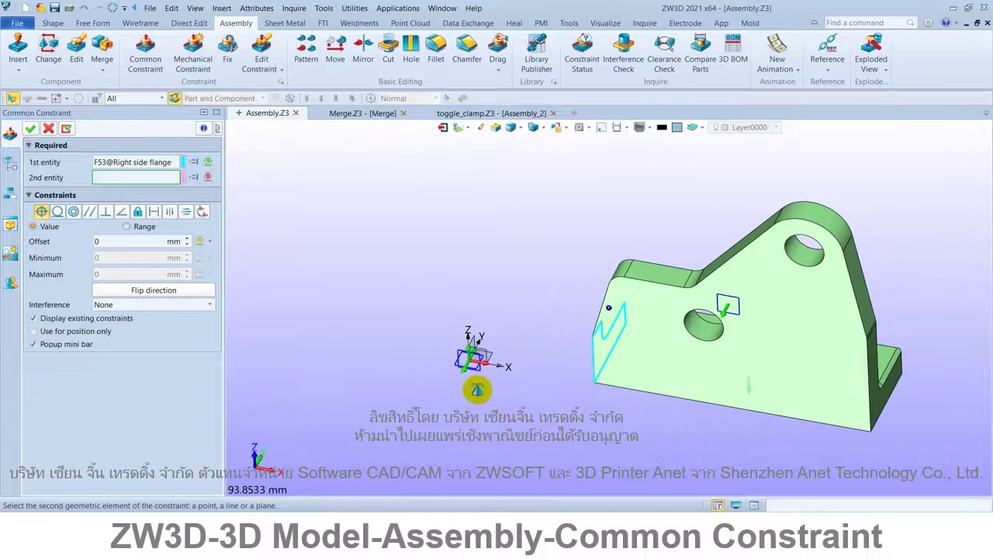
pyautogui.click(479, 340)
pyautogui.click(475, 340)
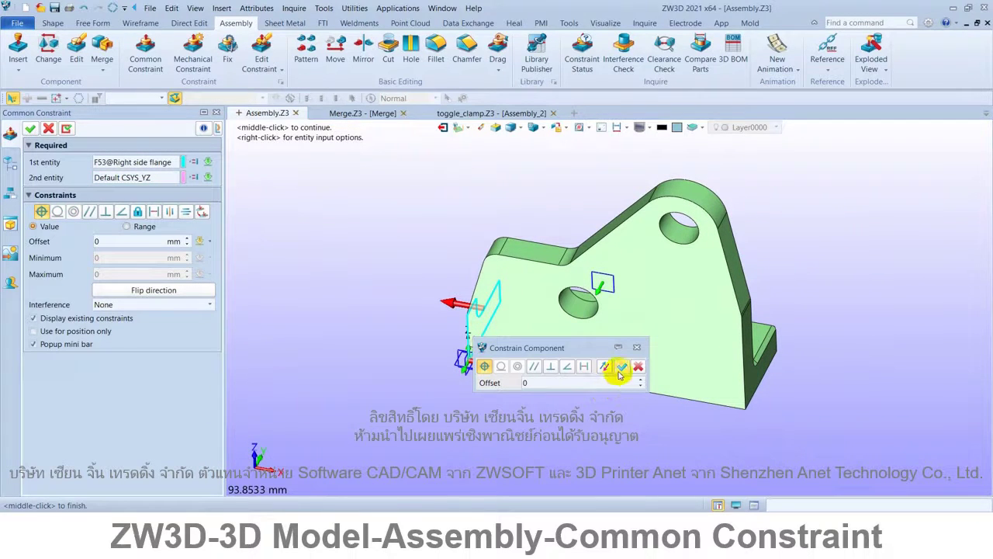
pyautogui.click(622, 368)
pyautogui.scroll(-2, 621, 373)
pyautogui.scroll(-3, 621, 368)
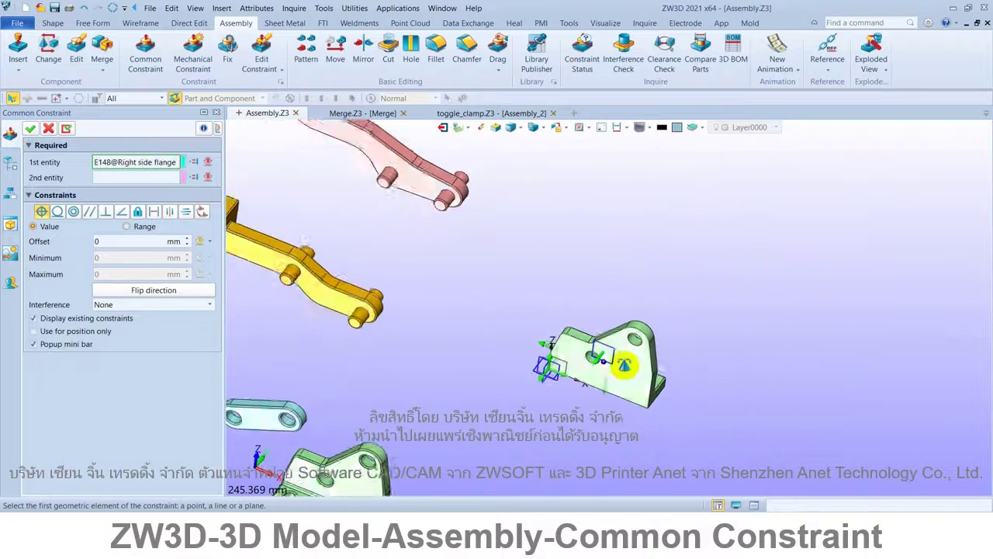
pyautogui.scroll(-2, 613, 363)
pyautogui.scroll(-1, 596, 329)
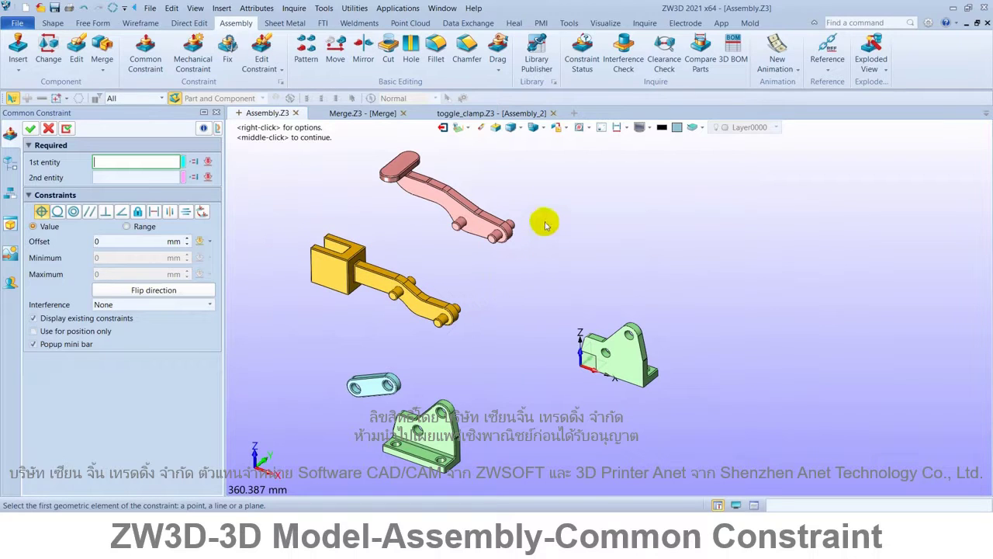
# Clear the stray handle edge pick and cancel Common Constraint
pyautogui.scroll(3, 543, 220)
pyautogui.scroll(3, 540, 215)
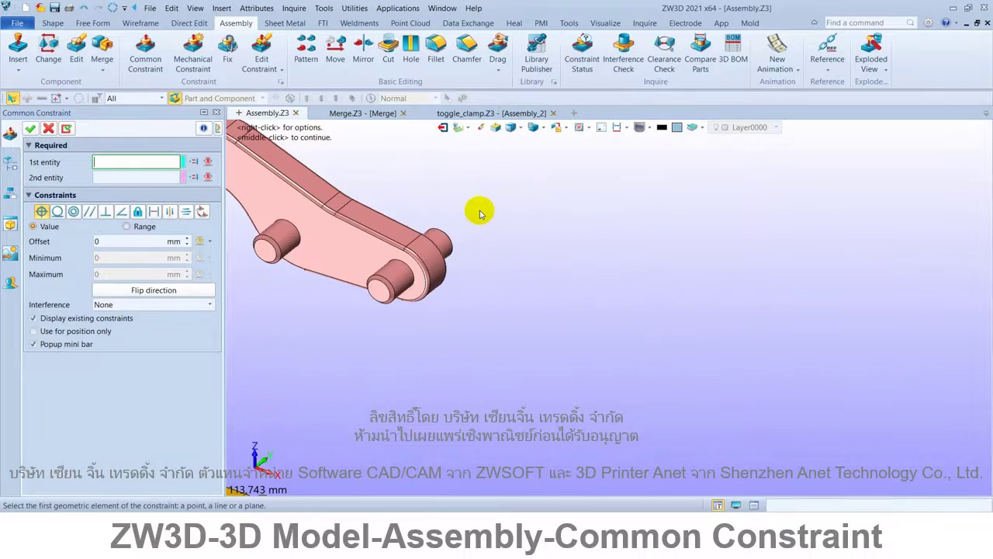
pyautogui.click(441, 238)
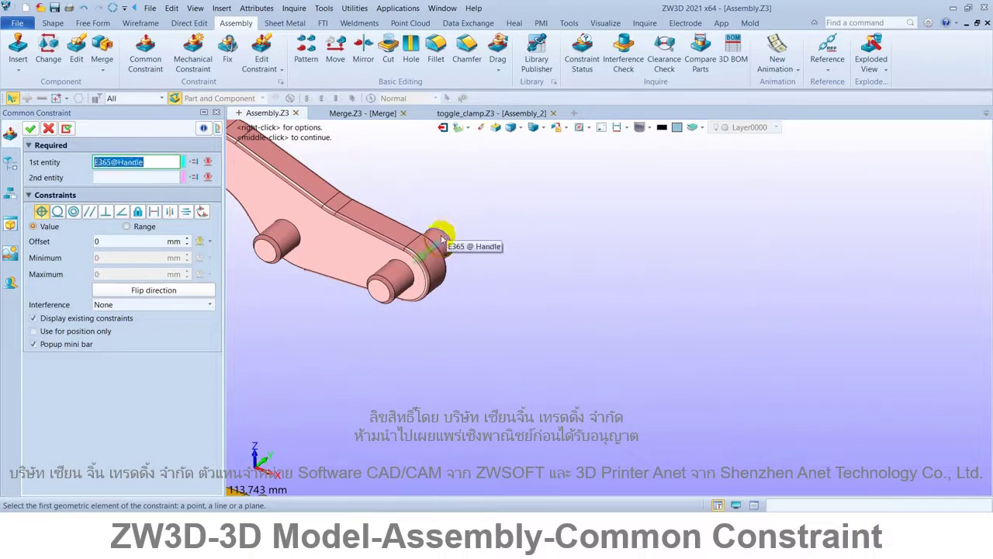
pyautogui.click(48, 129)
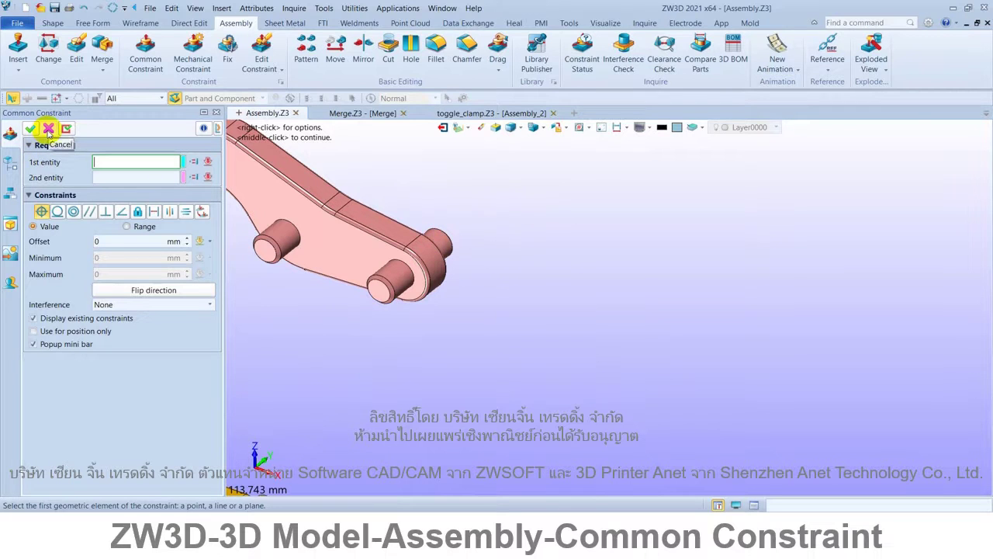
pyautogui.click(48, 129)
# Drag the Handle part over beside the right side flange
pyautogui.scroll(-6, 334, 173)
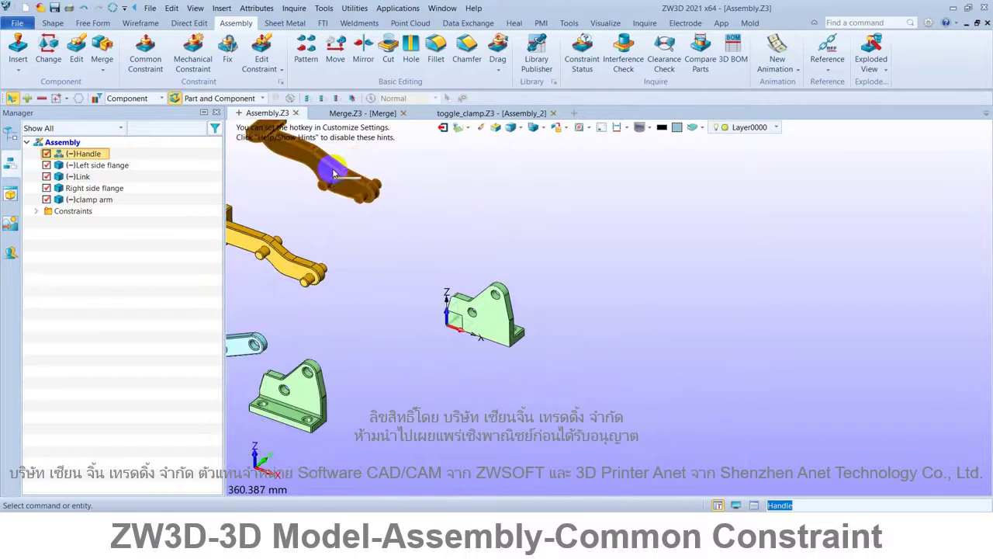
pyautogui.moveTo(334, 172); pyautogui.dragTo(453, 342)
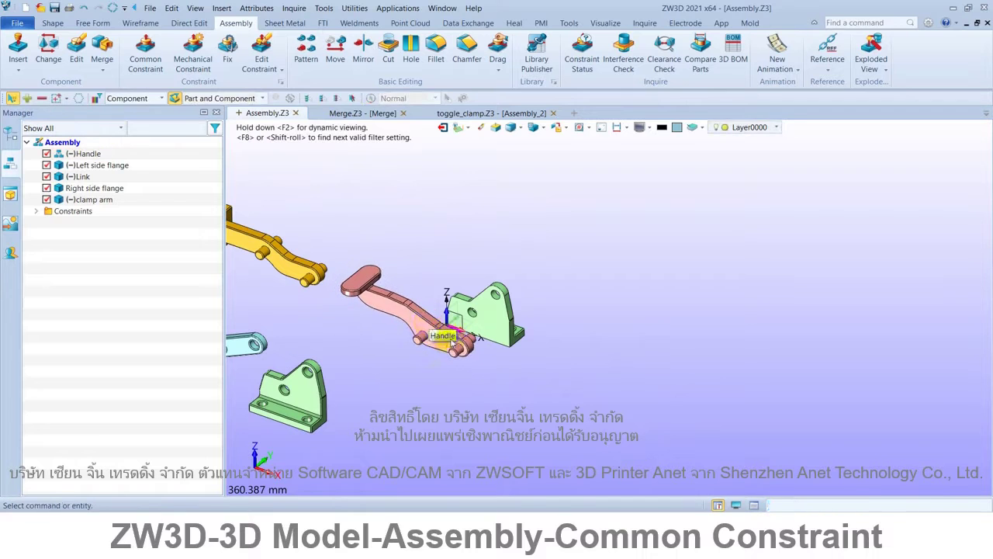
pyautogui.scroll(5, 453, 341)
pyautogui.scroll(1, 497, 317)
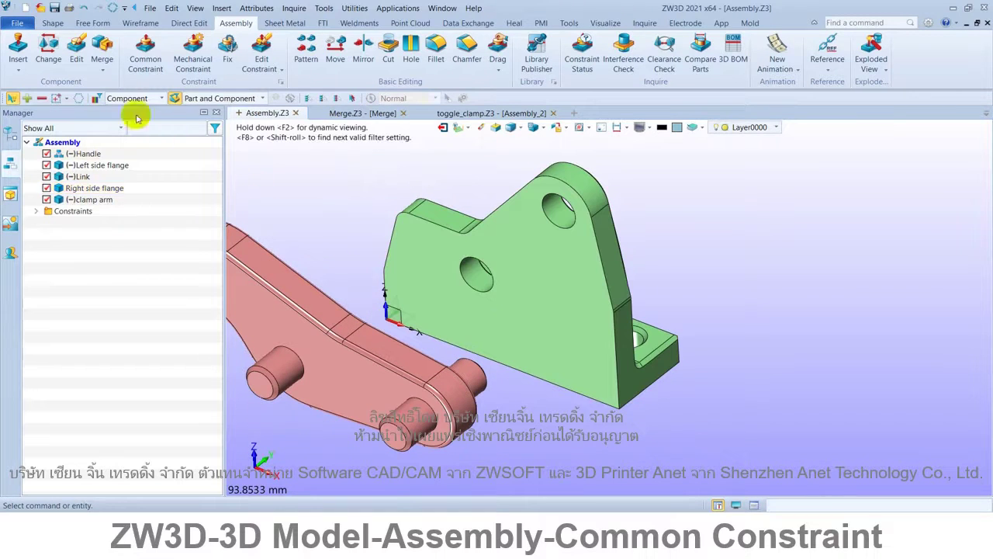
# Make the handle's pin face F60 concentric with flange hole F55
pyautogui.click(145, 47)
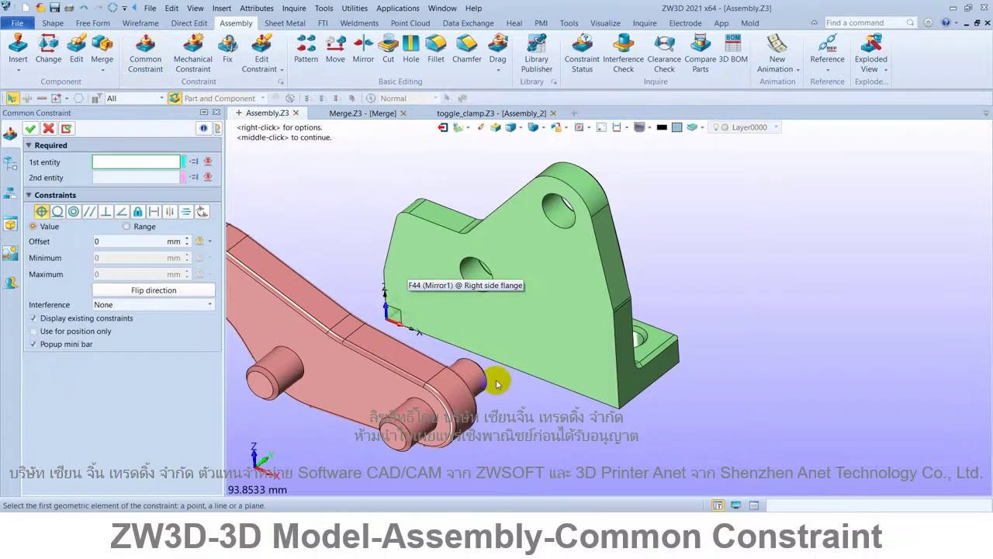
pyautogui.click(473, 379)
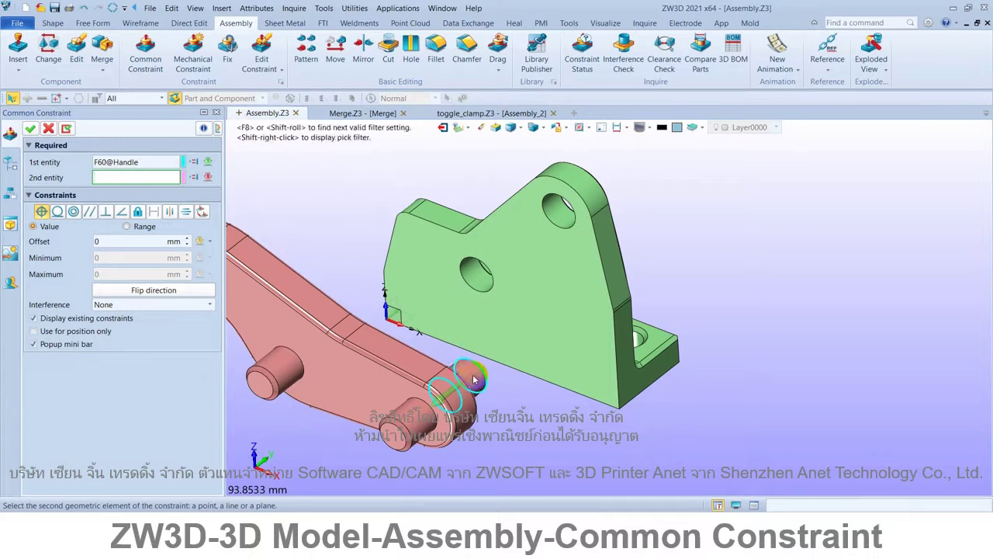
pyautogui.click(553, 208)
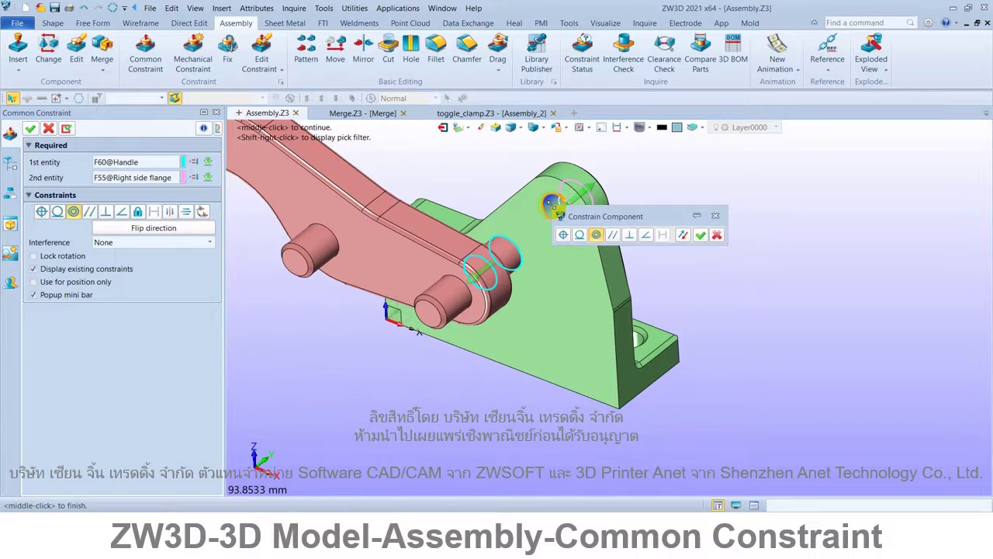
pyautogui.moveTo(625, 211); pyautogui.dragTo(722, 164)
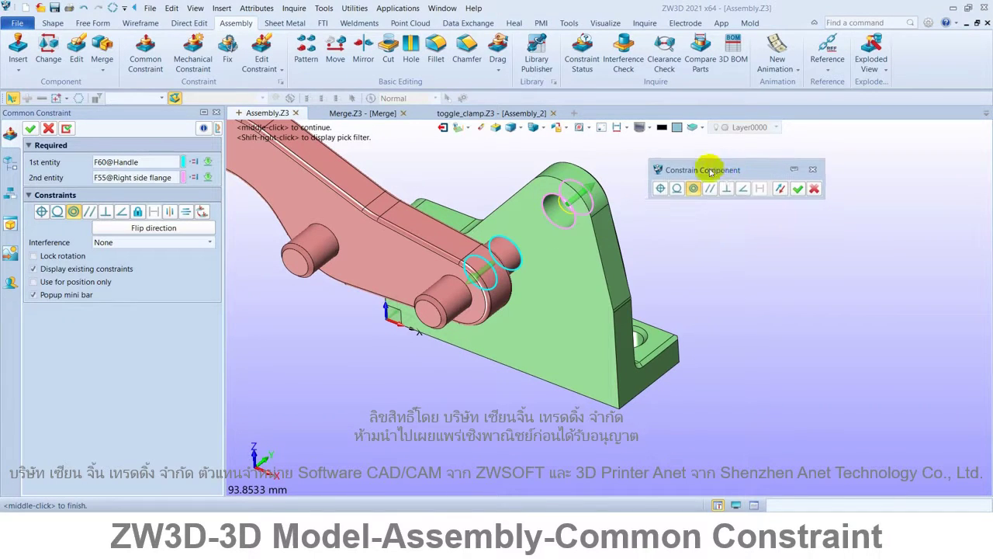
pyautogui.click(799, 188)
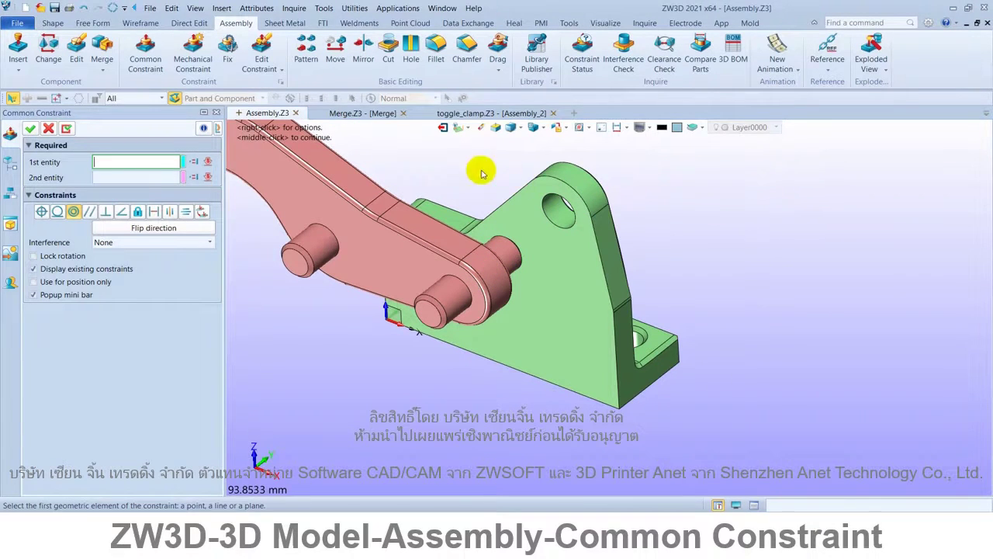
# Mate handle side face F41 flush with flange face F44 using a zero-offset coincident constraint
pyautogui.click(351, 189)
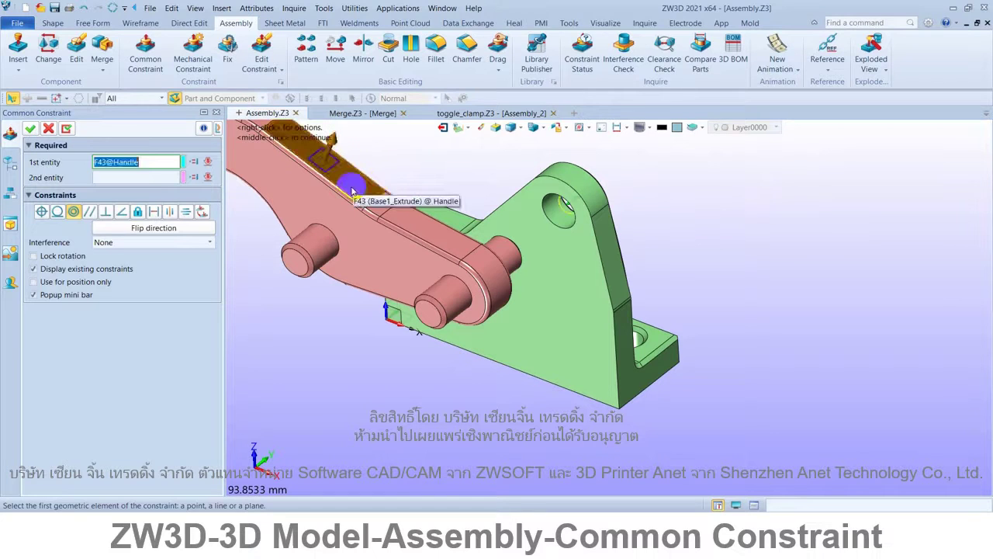
pyautogui.click(325, 188)
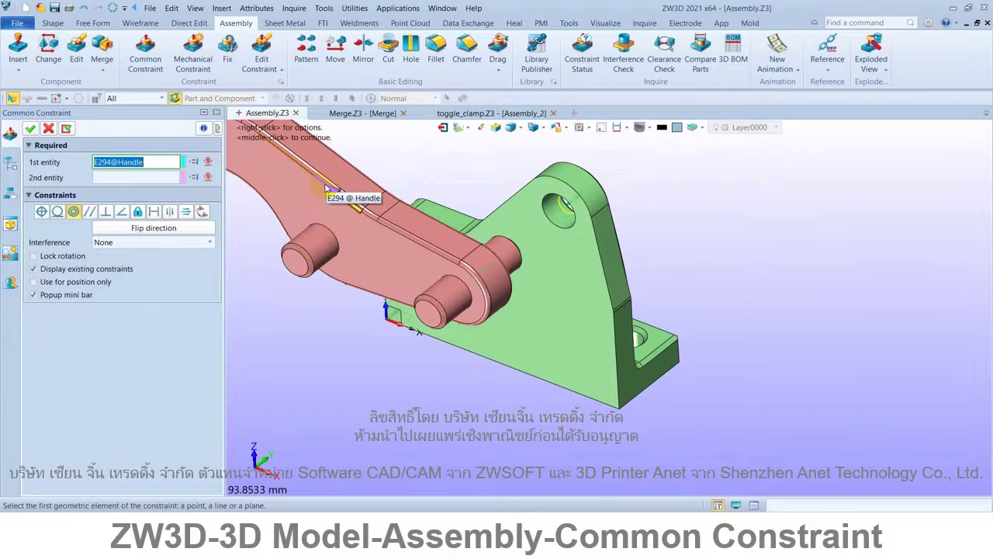
pyautogui.click(339, 175)
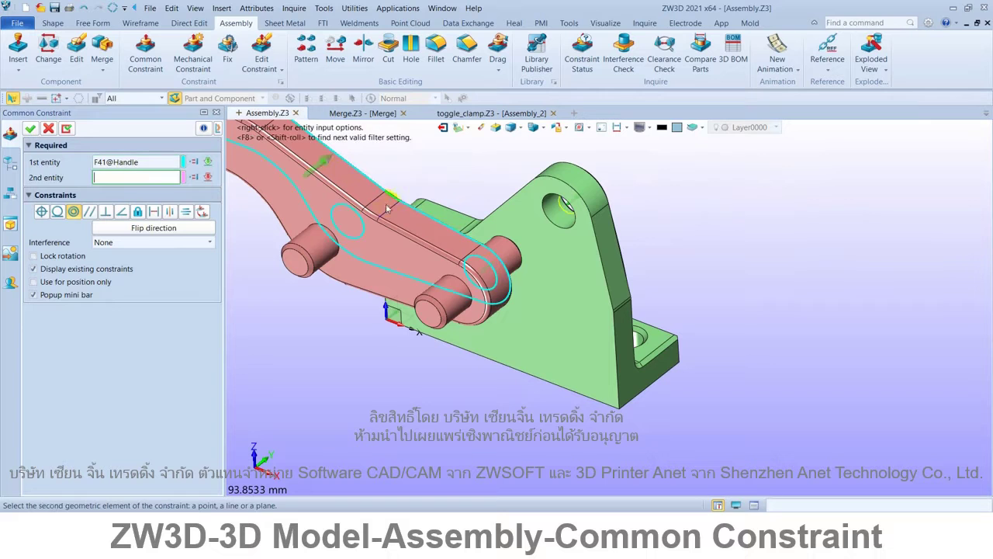
pyautogui.click(570, 279)
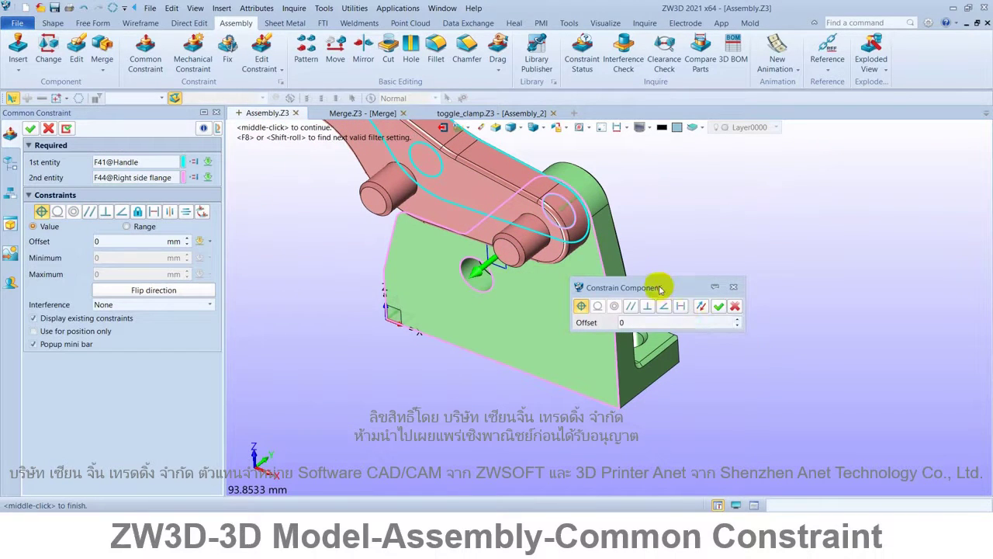
pyautogui.moveTo(660, 288); pyautogui.dragTo(754, 233)
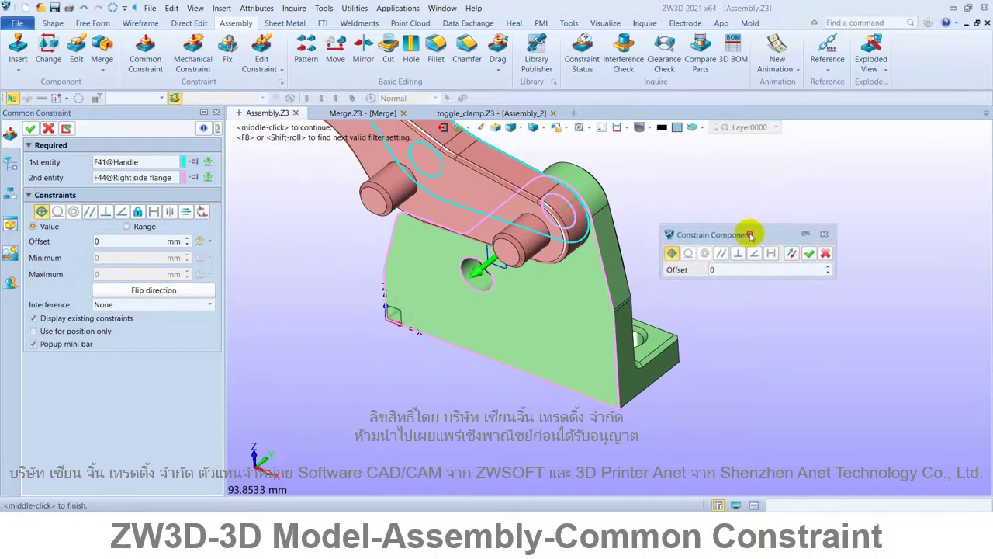
pyautogui.click(814, 252)
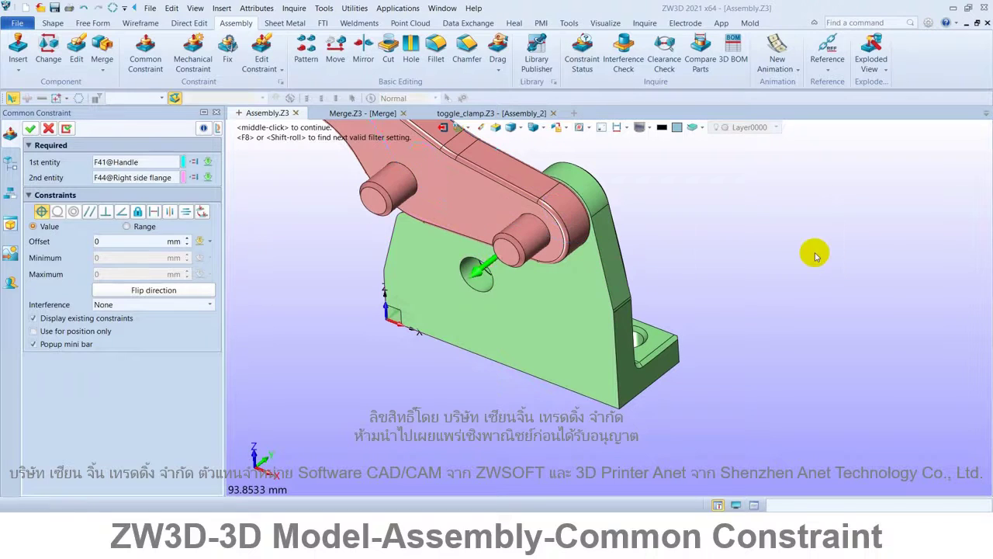
pyautogui.scroll(-4, 625, 309)
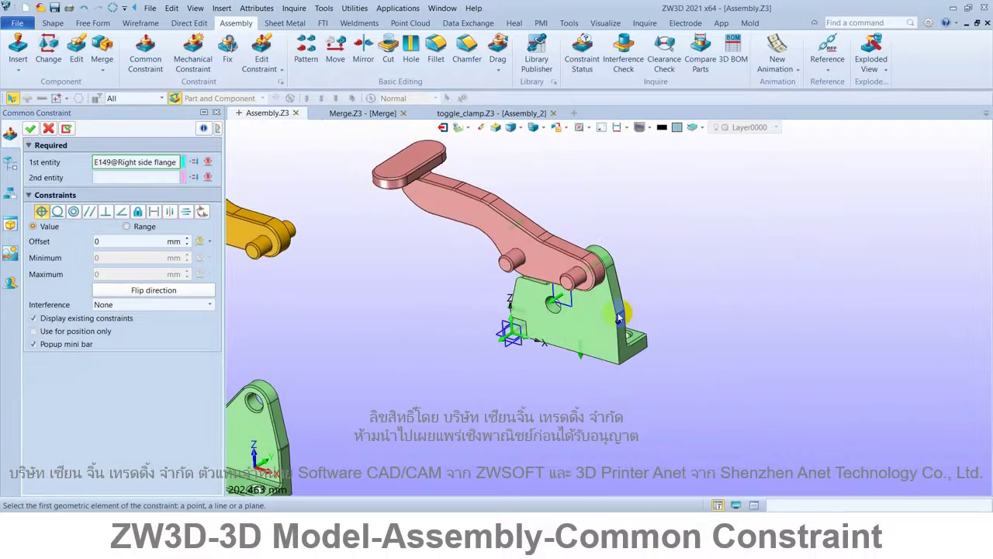
pyautogui.scroll(-3, 620, 318)
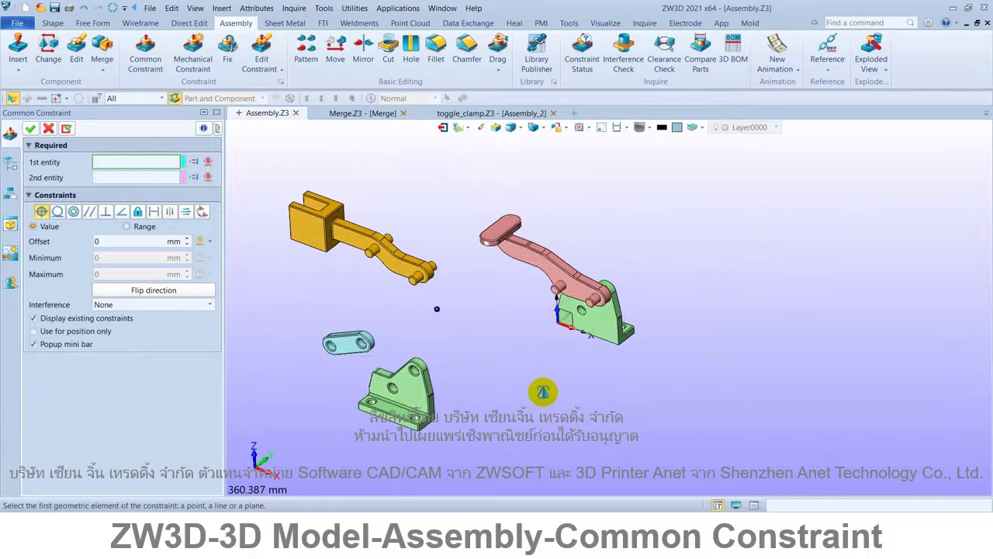
# Make the clamp arm's pin concentric with the right side flange's hole
pyautogui.click(409, 408)
pyautogui.scroll(2, 411, 400)
pyautogui.scroll(1, 430, 381)
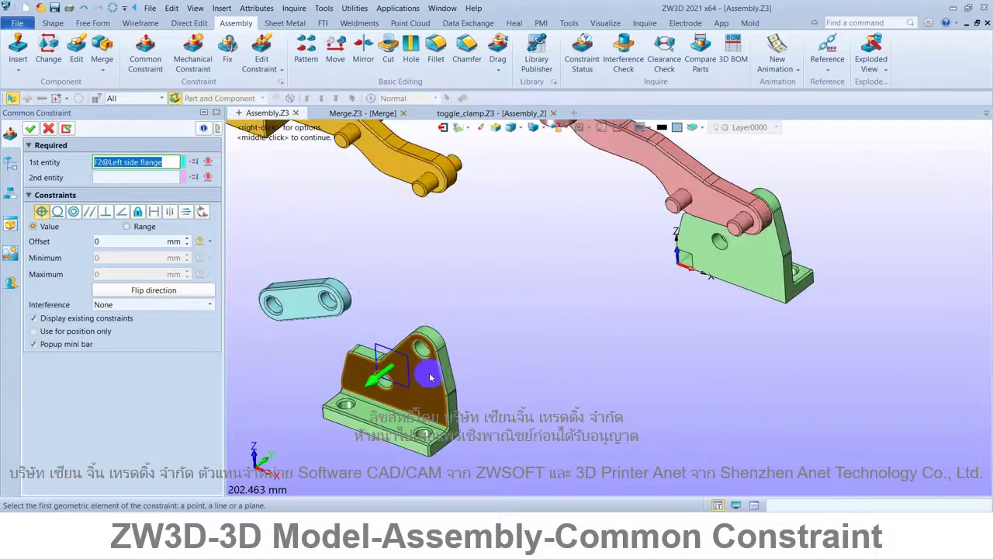
pyautogui.scroll(1, 431, 378)
pyautogui.scroll(-2, 481, 357)
pyautogui.click(525, 341)
pyautogui.scroll(-1, 539, 344)
pyautogui.scroll(-1, 551, 312)
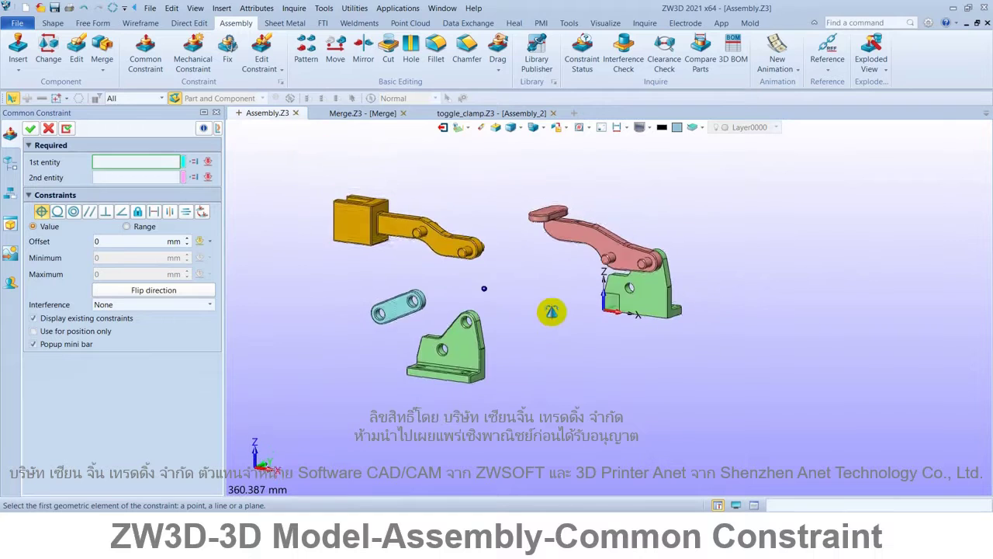
pyautogui.scroll(1, 543, 322)
pyautogui.scroll(2, 501, 249)
pyautogui.scroll(2, 482, 251)
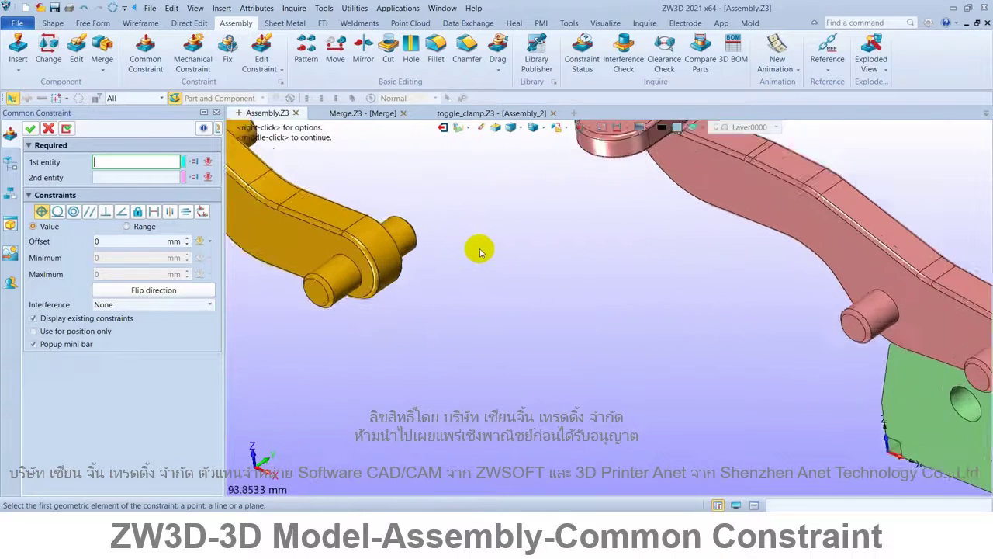
pyautogui.scroll(2, 473, 249)
pyautogui.click(357, 233)
pyautogui.scroll(-1, 586, 248)
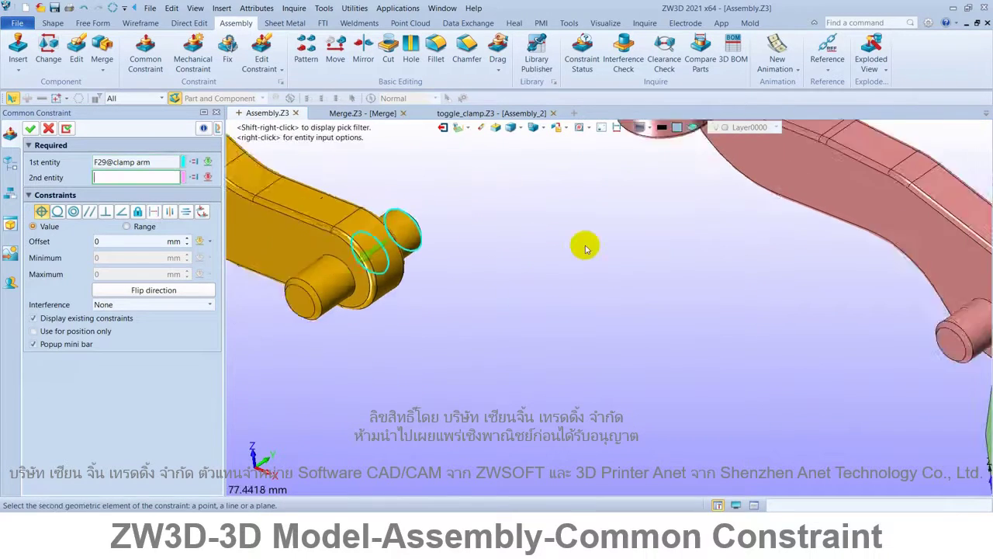
pyautogui.scroll(-2, 586, 249)
pyautogui.click(824, 353)
pyautogui.scroll(3, 823, 342)
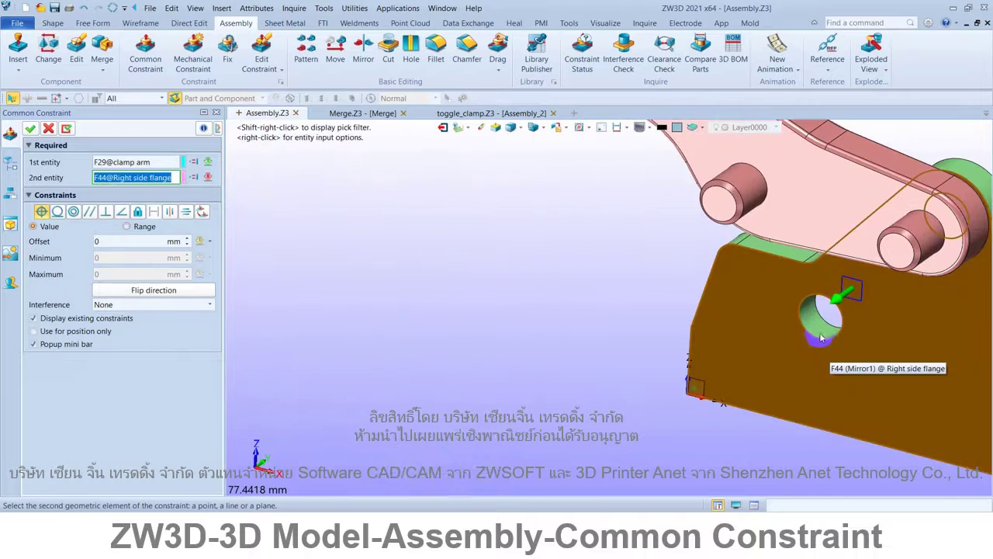
pyautogui.click(820, 333)
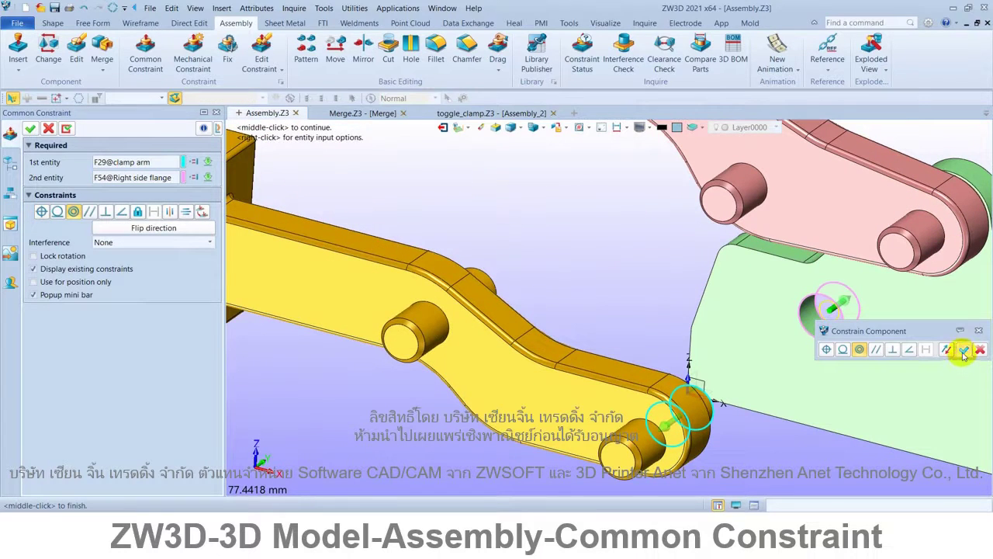
pyautogui.click(963, 350)
# Mate the clamp arm's face flush against the right side flange face
pyautogui.scroll(-2, 660, 330)
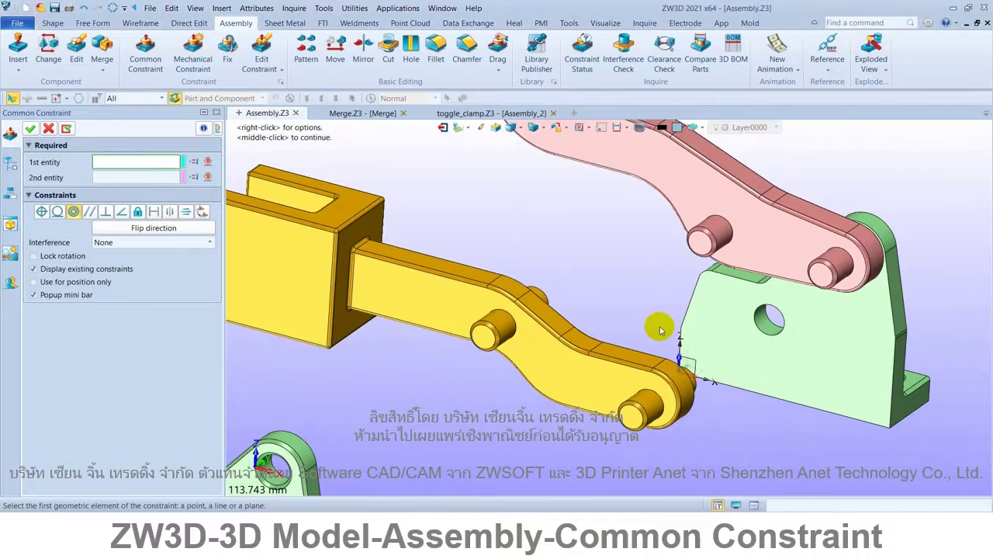
pyautogui.click(545, 343)
pyautogui.click(728, 321)
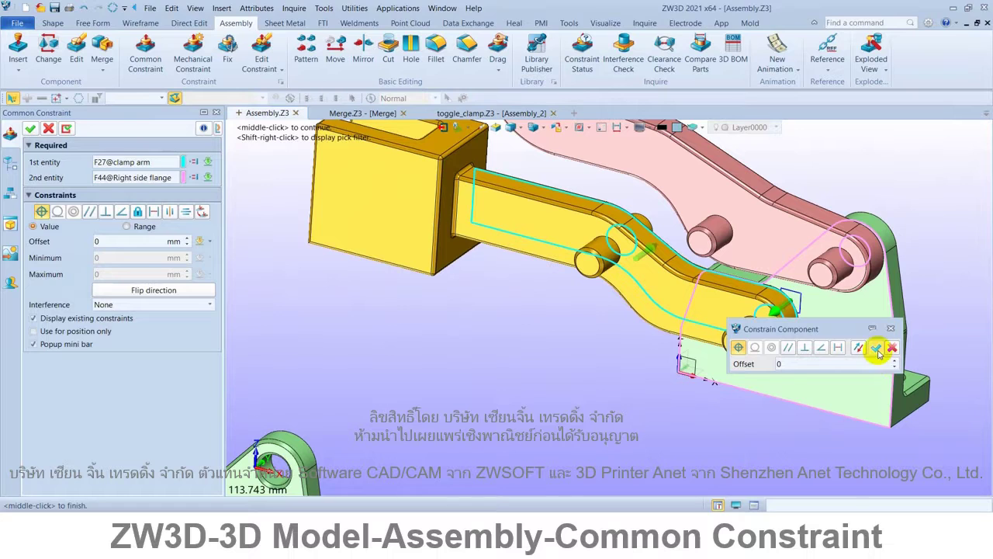
pyautogui.click(877, 350)
pyautogui.scroll(-3, 520, 325)
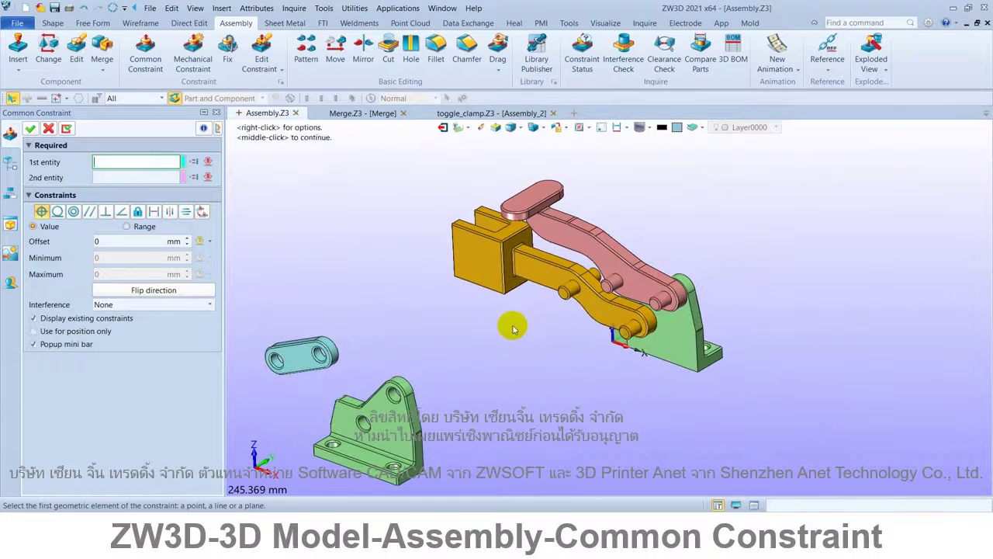
# Make the left side flange's upper hole concentric with the handle's pivot pin
pyautogui.scroll(3, 386, 420)
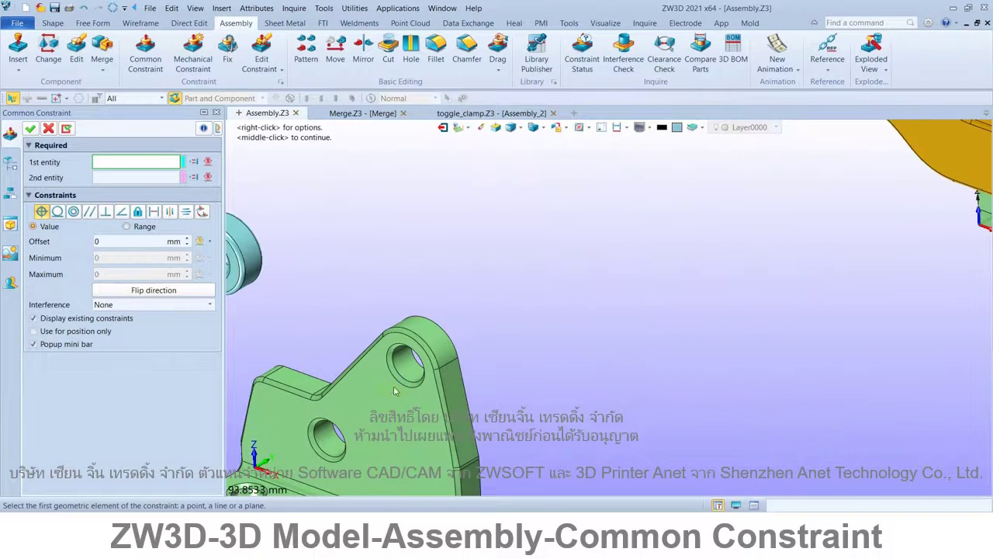
pyautogui.click(399, 363)
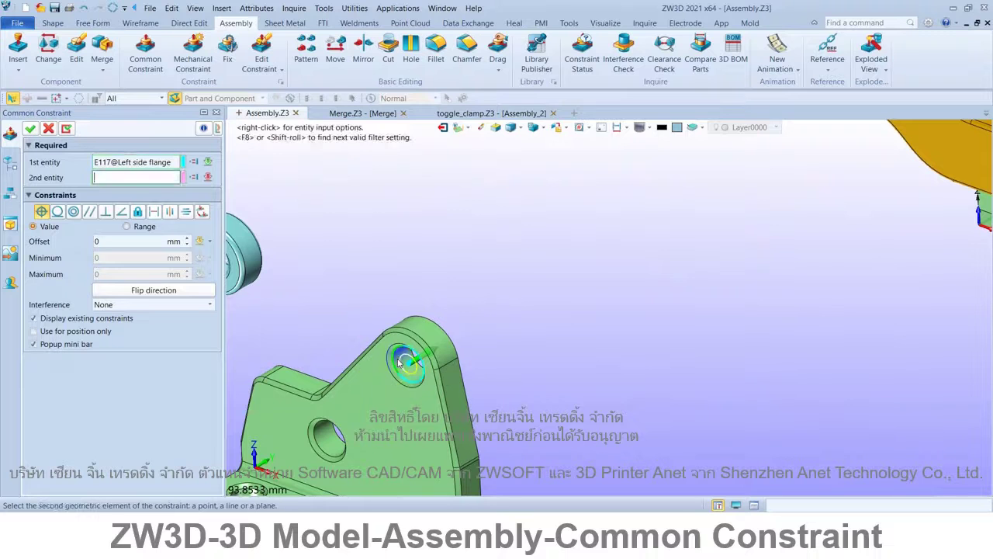
pyautogui.scroll(-3, 490, 339)
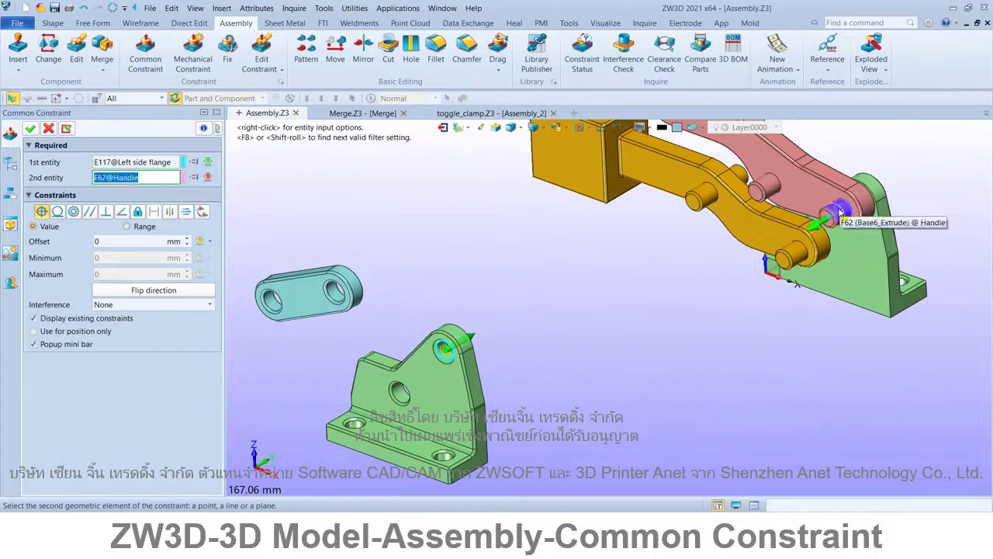
pyautogui.click(839, 210)
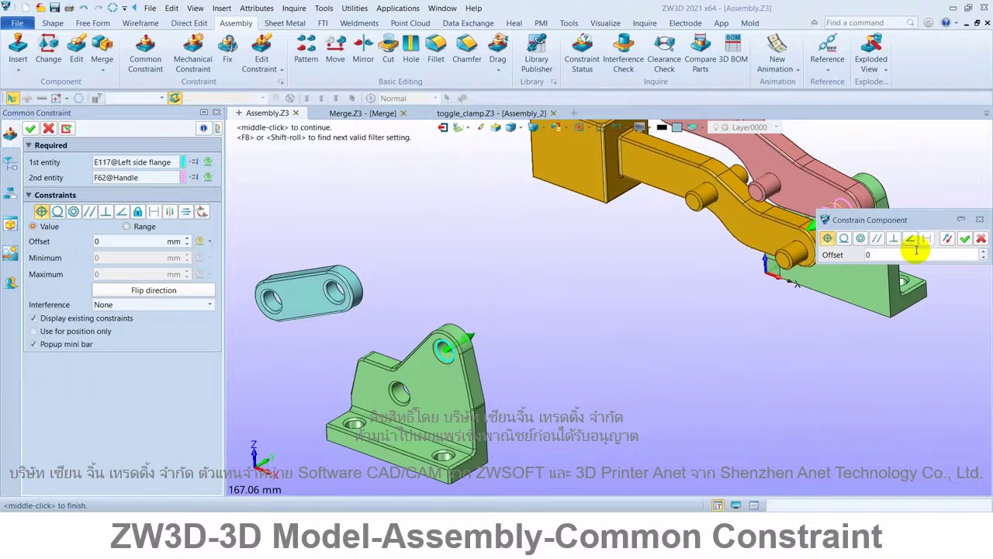
pyautogui.click(861, 239)
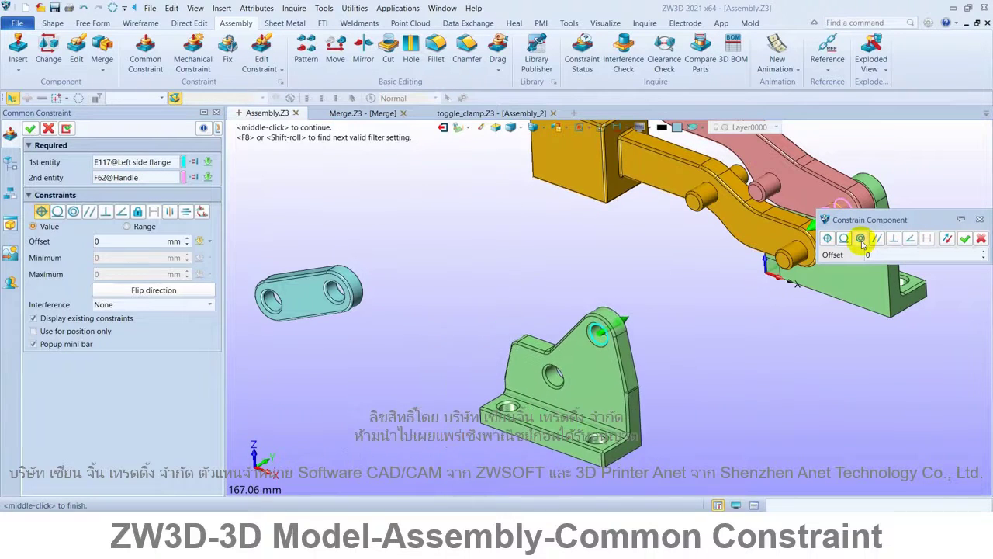
pyautogui.click(964, 239)
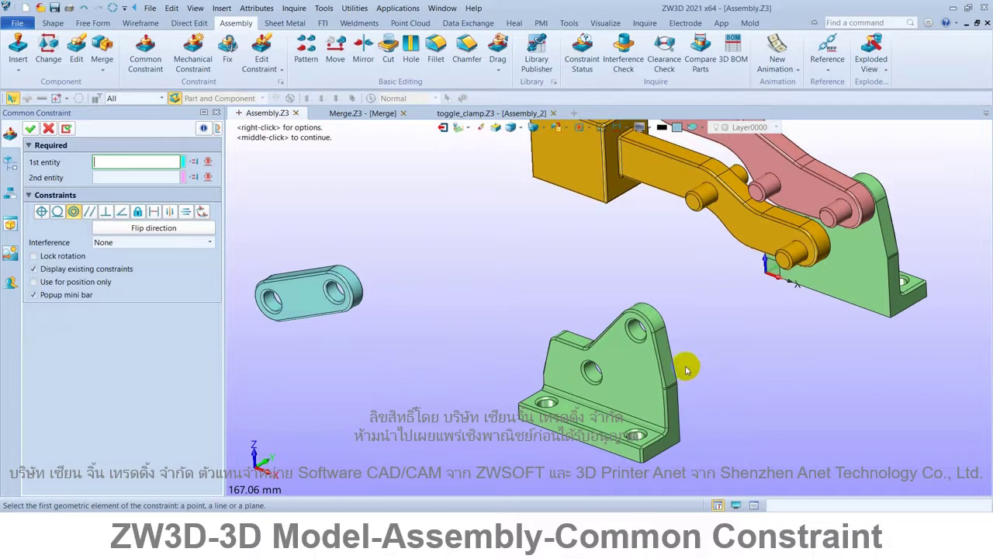
# Pin the left flange's middle hole concentric with the clamp arm's pin
pyautogui.click(648, 386)
pyautogui.scroll(2, 589, 380)
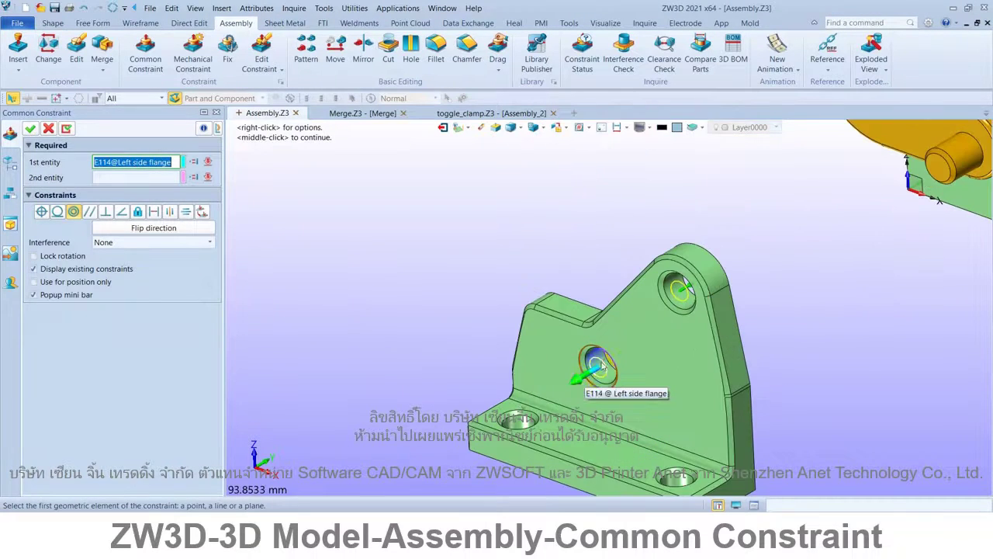
pyautogui.scroll(2, 594, 373)
pyautogui.click(594, 372)
pyautogui.scroll(-3, 594, 372)
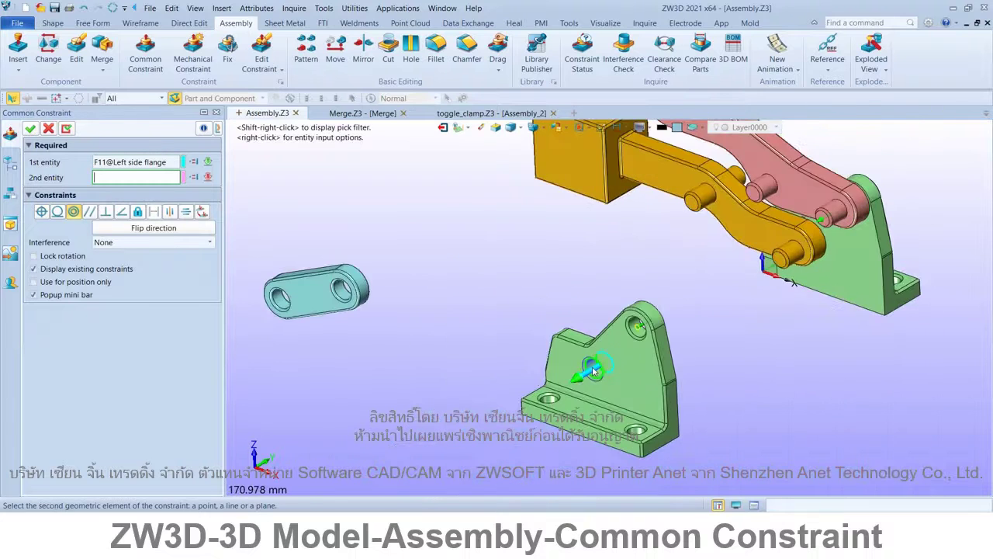
pyautogui.scroll(1, 699, 295)
pyautogui.click(710, 284)
pyautogui.scroll(2, 710, 283)
pyautogui.scroll(2, 691, 295)
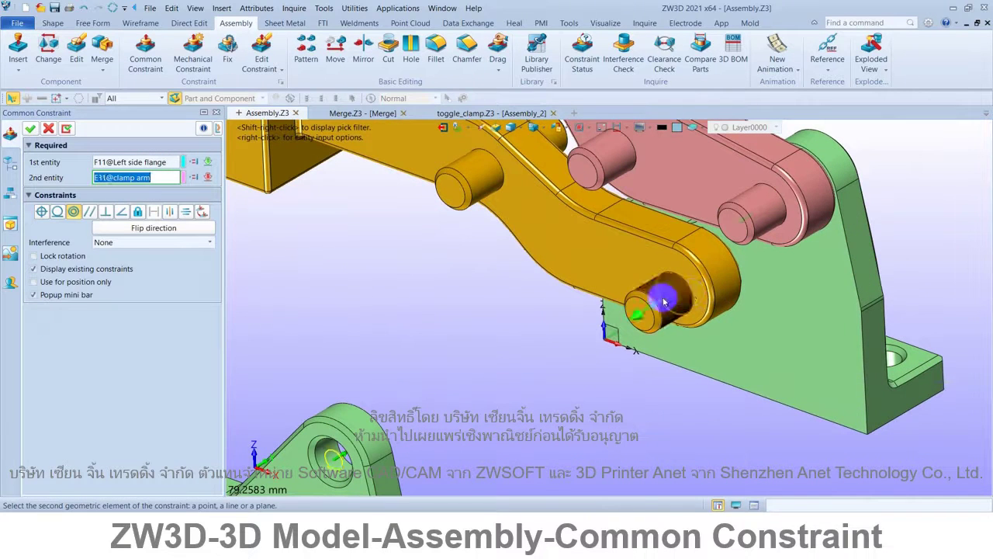
pyautogui.click(632, 304)
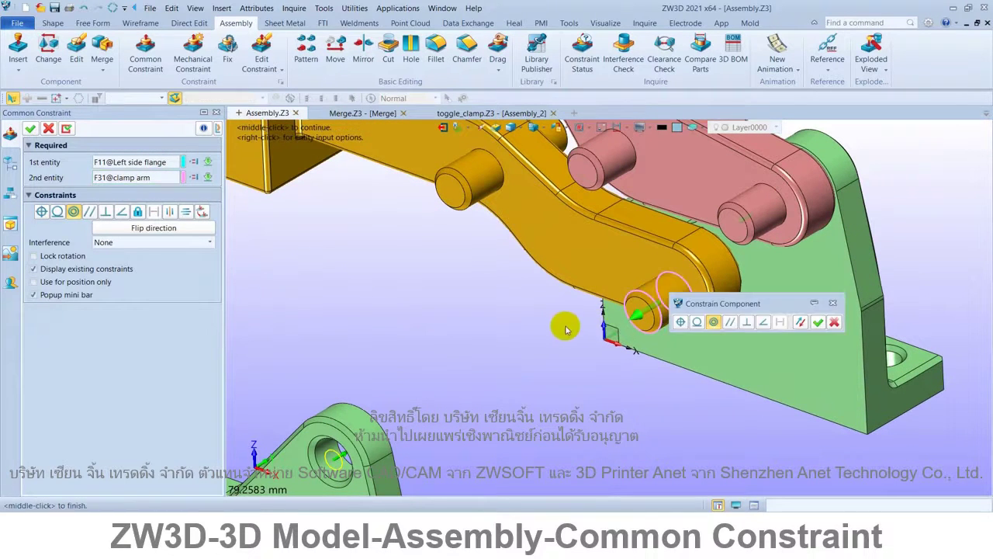
pyautogui.scroll(-2, 523, 320)
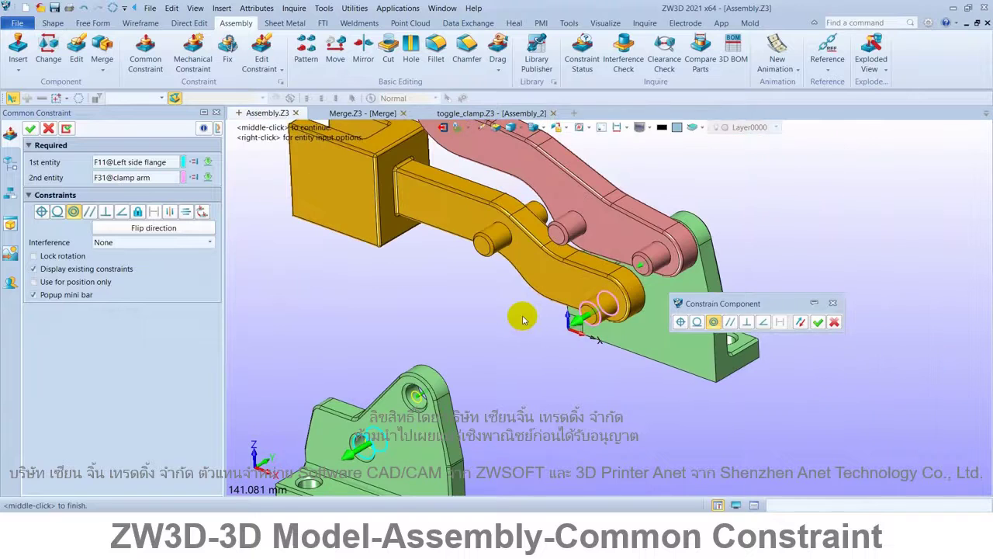
pyautogui.click(818, 321)
# Mate the left flange's main face flush against the clamp arm's side face
pyautogui.scroll(-2, 563, 348)
pyautogui.click(463, 380)
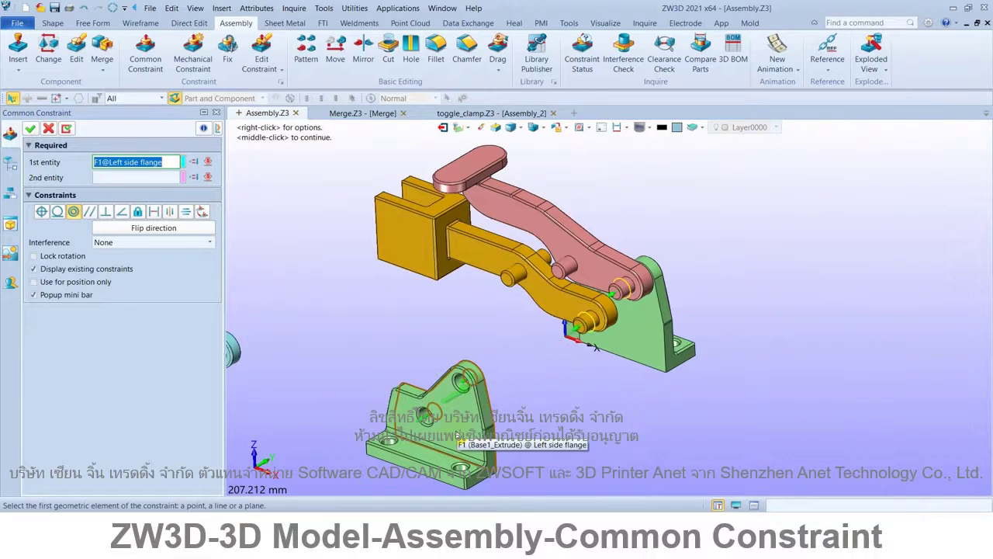
pyautogui.click(571, 306)
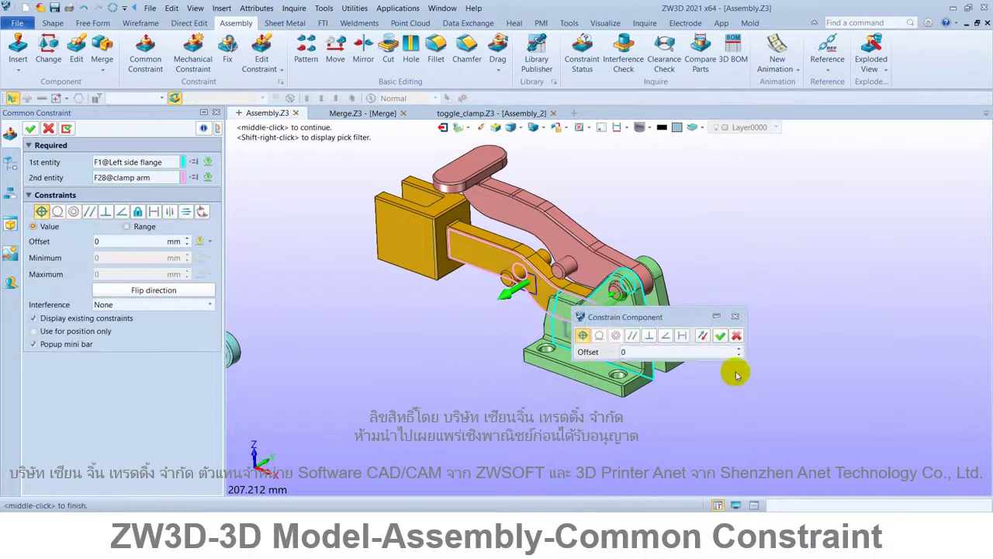
pyautogui.click(721, 336)
pyautogui.scroll(-2, 761, 344)
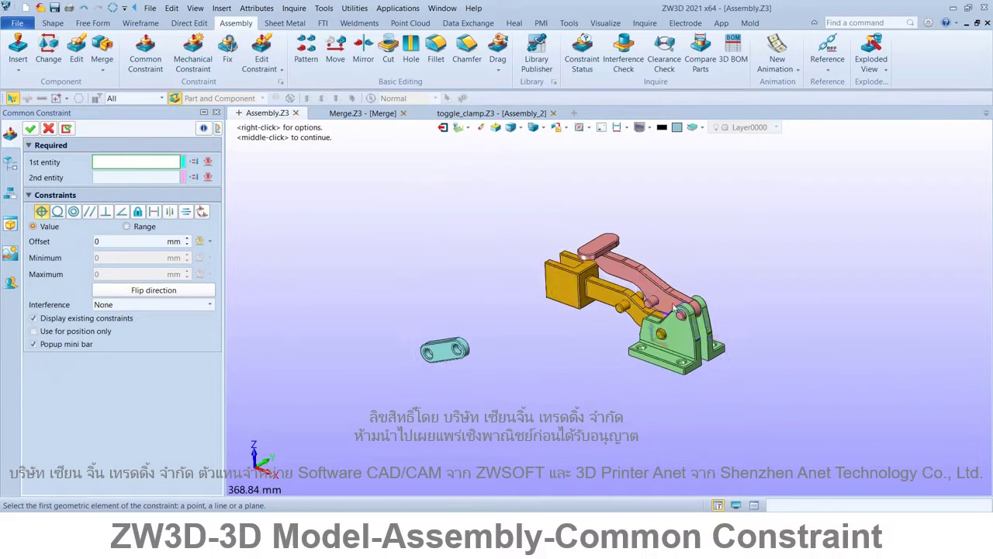
# Make one link hole concentric with the handle's hole
pyautogui.scroll(1, 666, 303)
pyautogui.scroll(2, 328, 381)
pyautogui.scroll(2, 355, 374)
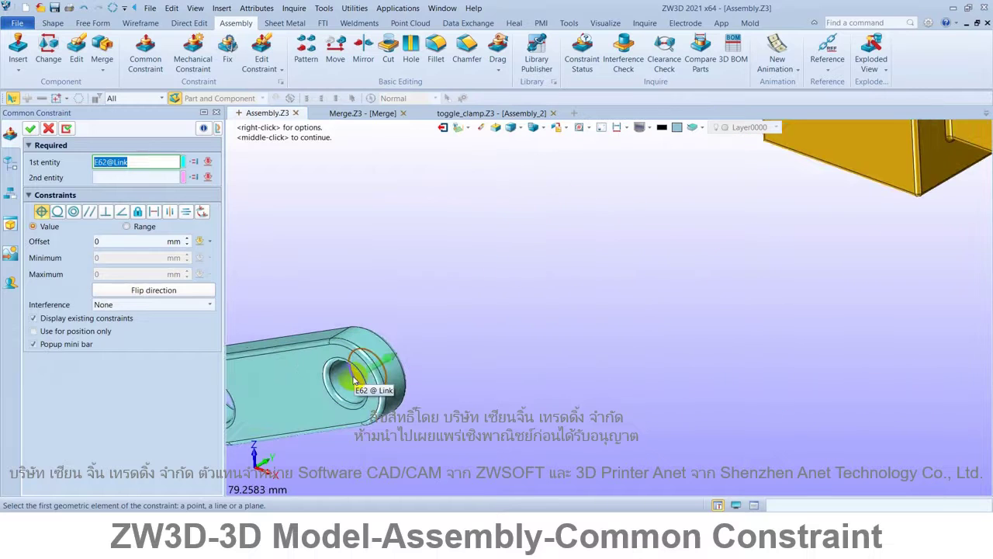
pyautogui.scroll(1, 346, 385)
pyautogui.click(346, 385)
pyautogui.scroll(-3, 338, 386)
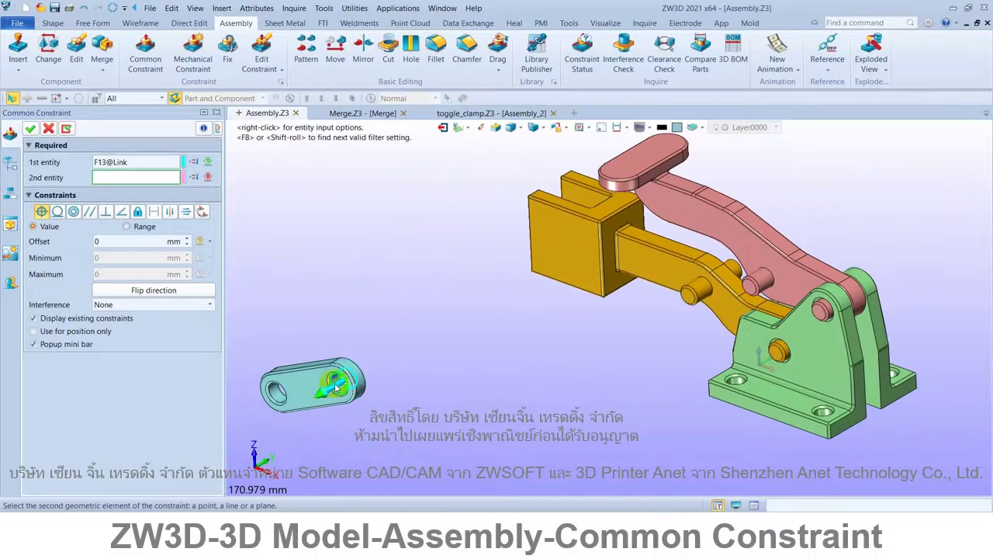
pyautogui.click(763, 285)
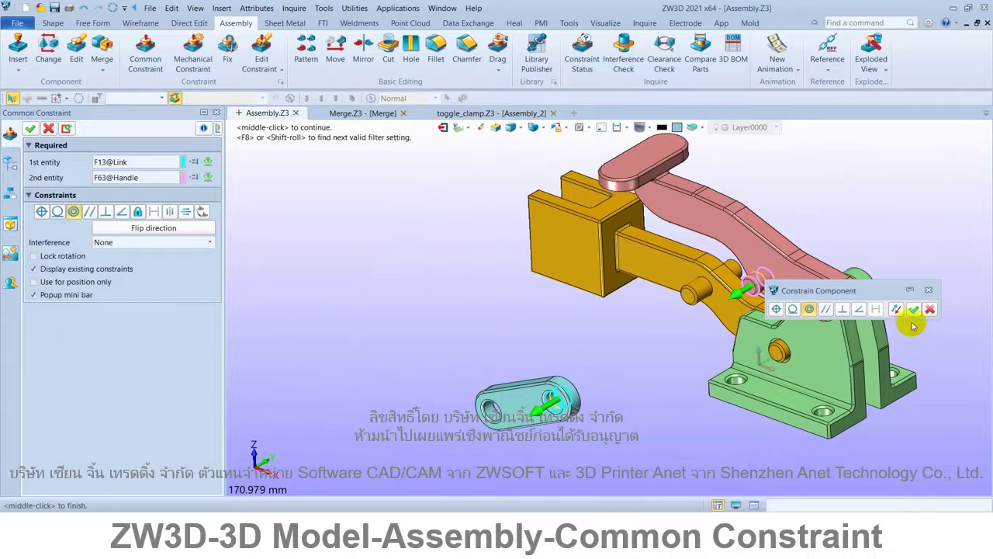
pyautogui.click(913, 308)
# Make the link's other hole concentric with the clamp arm's hole
pyautogui.scroll(2, 516, 417)
pyautogui.scroll(4, 461, 407)
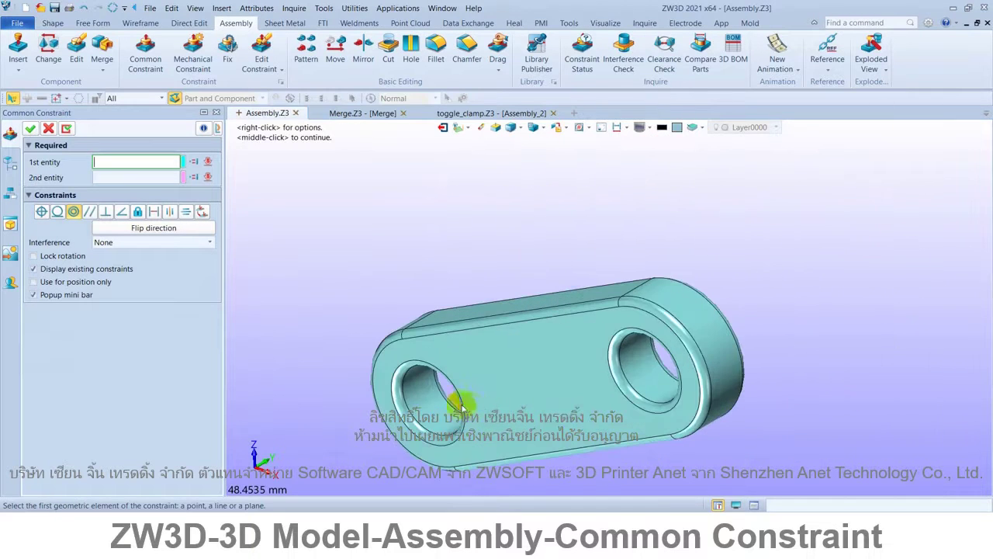
pyautogui.scroll(2, 461, 407)
pyautogui.click(427, 405)
pyautogui.scroll(-5, 431, 408)
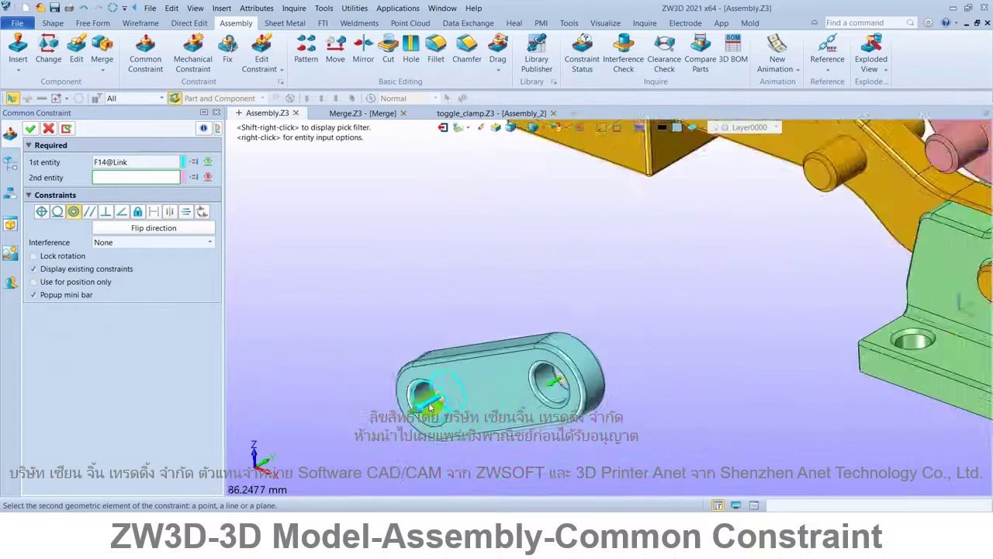
pyautogui.scroll(-2, 435, 403)
pyautogui.click(664, 267)
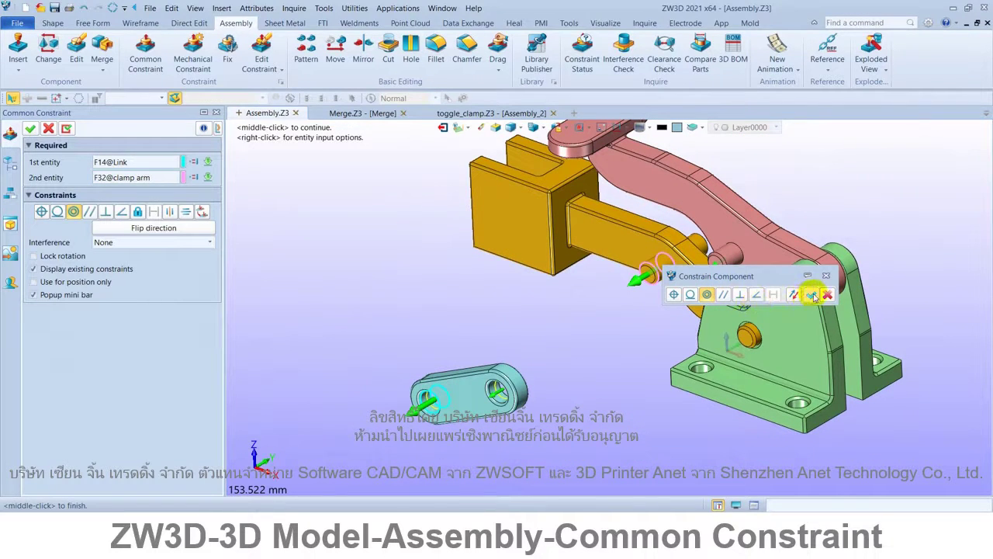
pyautogui.click(811, 295)
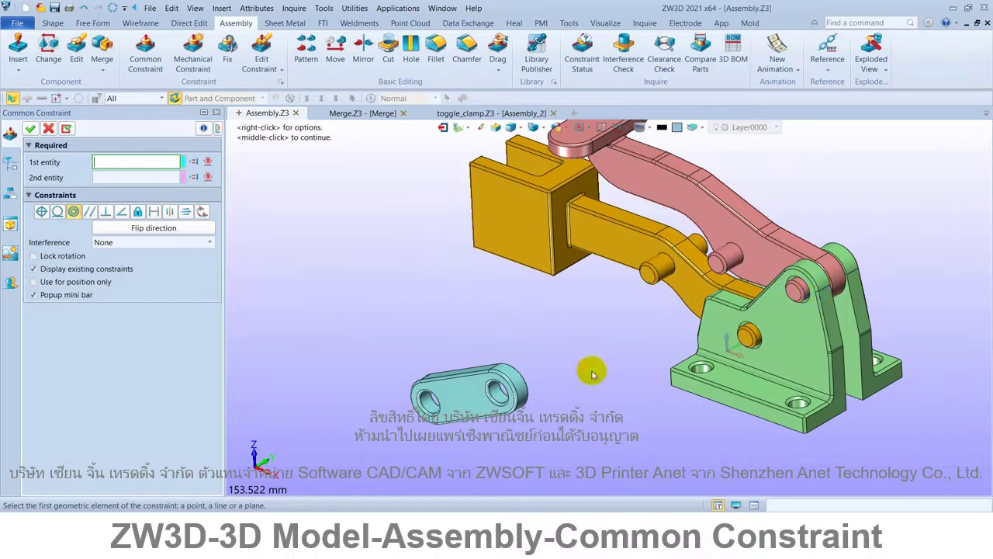
# Mate the link's face flush against the matching clamp arm face
pyautogui.click(491, 394)
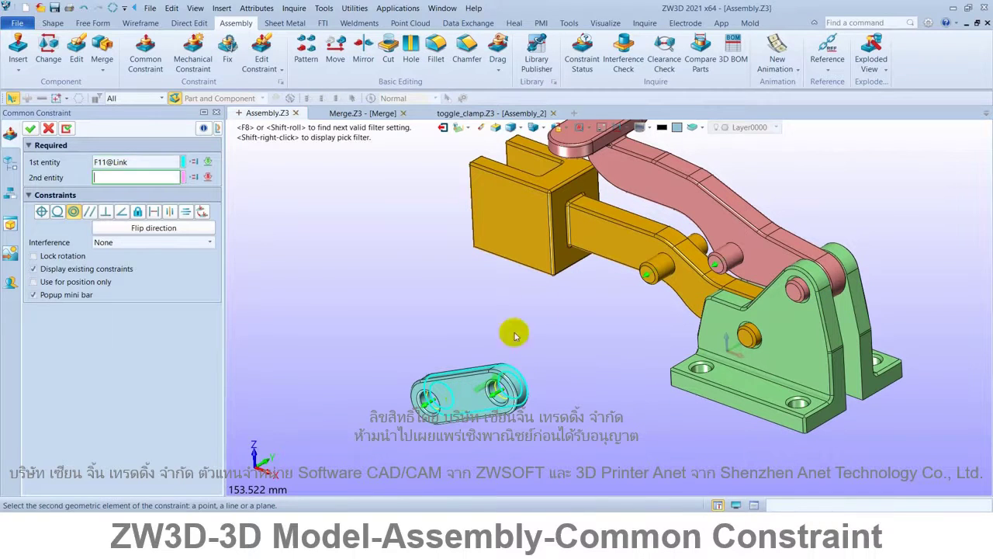
pyautogui.click(596, 225)
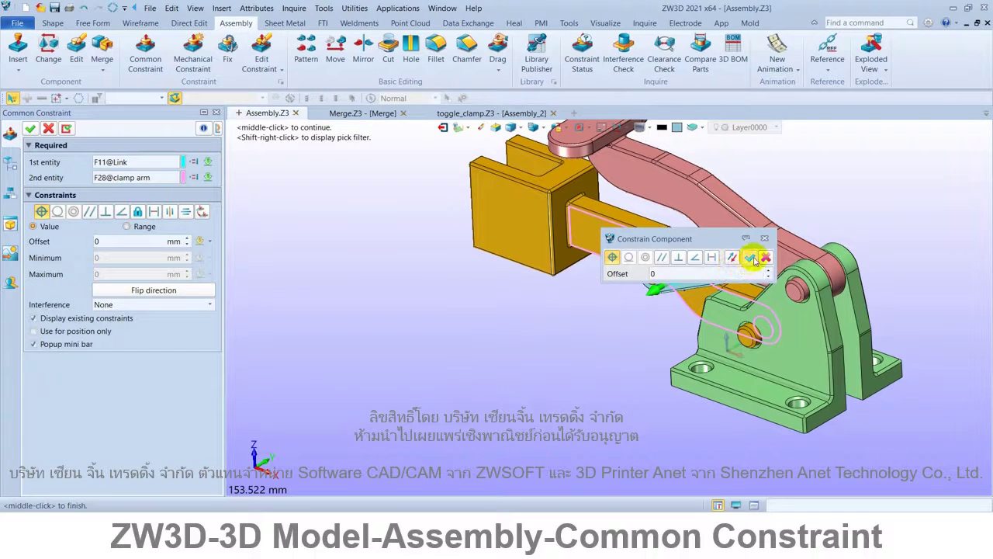
pyautogui.click(753, 258)
pyautogui.scroll(-3, 466, 328)
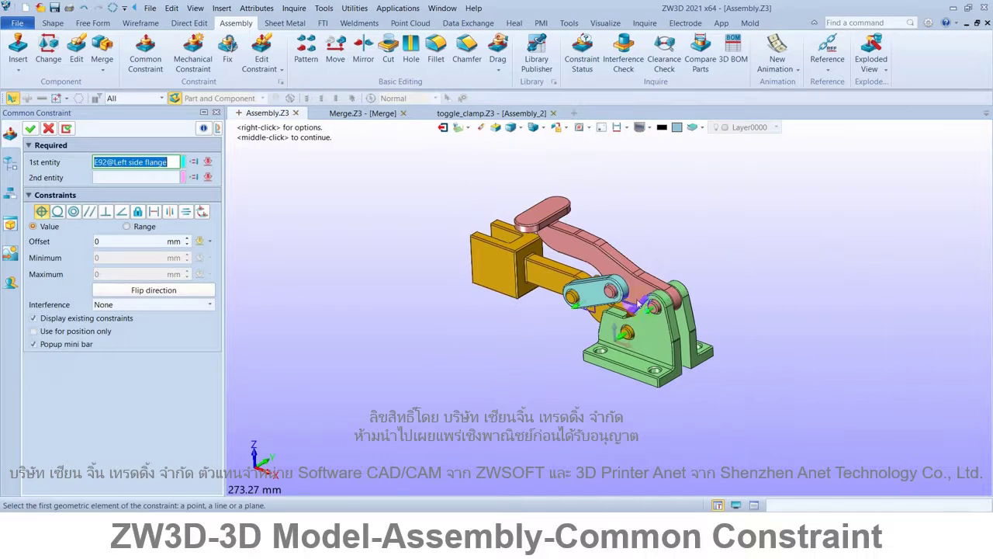
pyautogui.scroll(1, 637, 304)
# Set an 80 mm distance between handle top face and left flange bottom face, after trying Perpendicular and Angle 15
pyautogui.scroll(1, 504, 206)
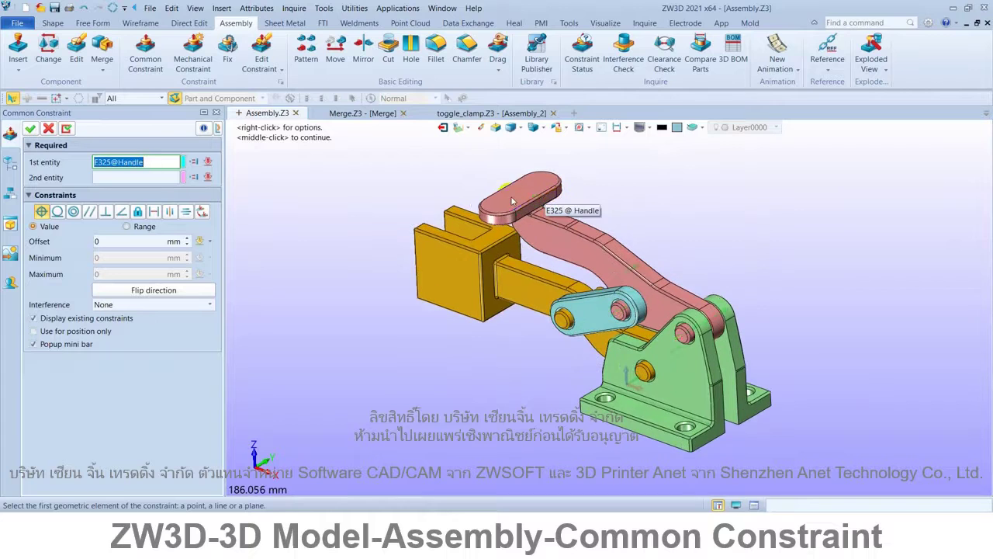
pyautogui.click(511, 201)
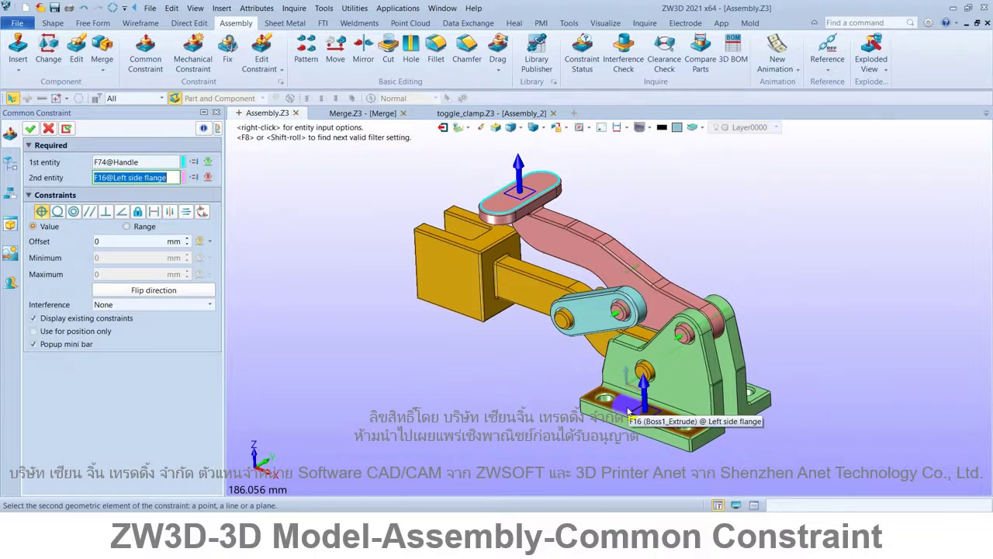
pyautogui.click(627, 415)
pyautogui.click(706, 438)
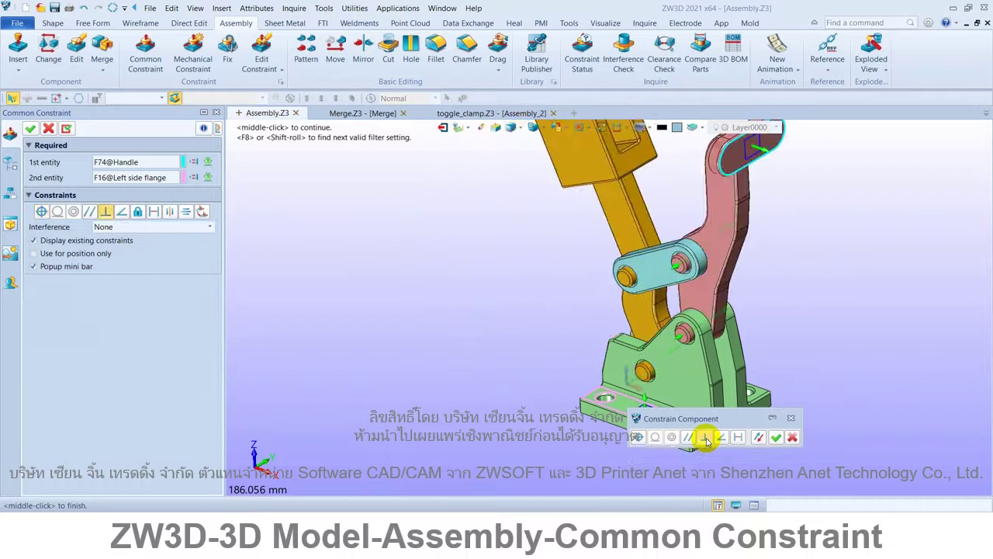
pyautogui.scroll(-3, 327, 412)
pyautogui.scroll(2, 552, 396)
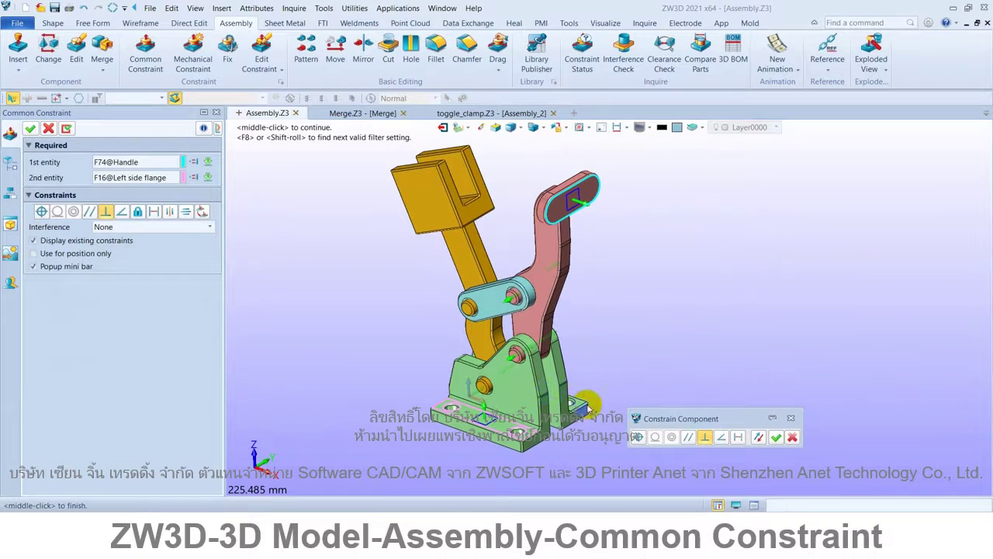
pyautogui.click(720, 439)
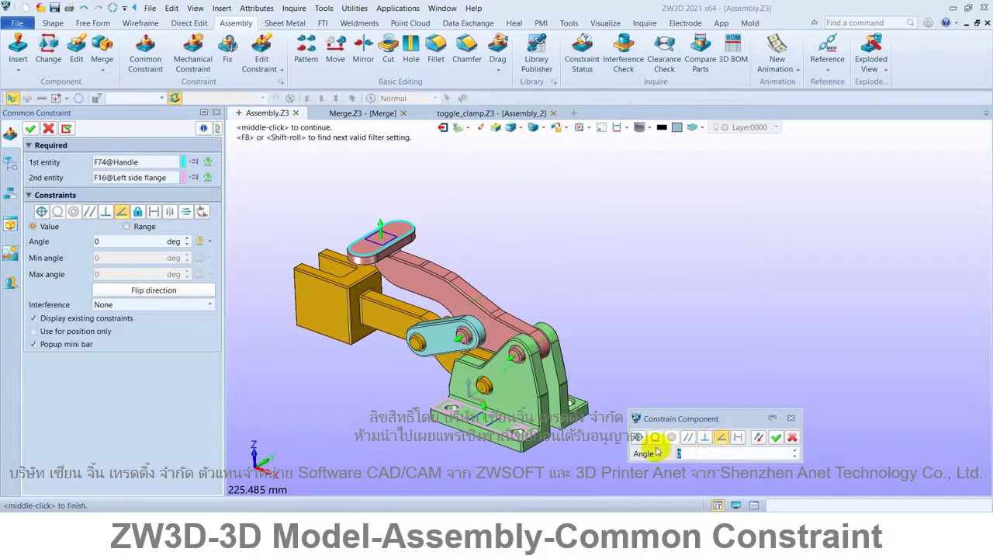
pyautogui.write('15')
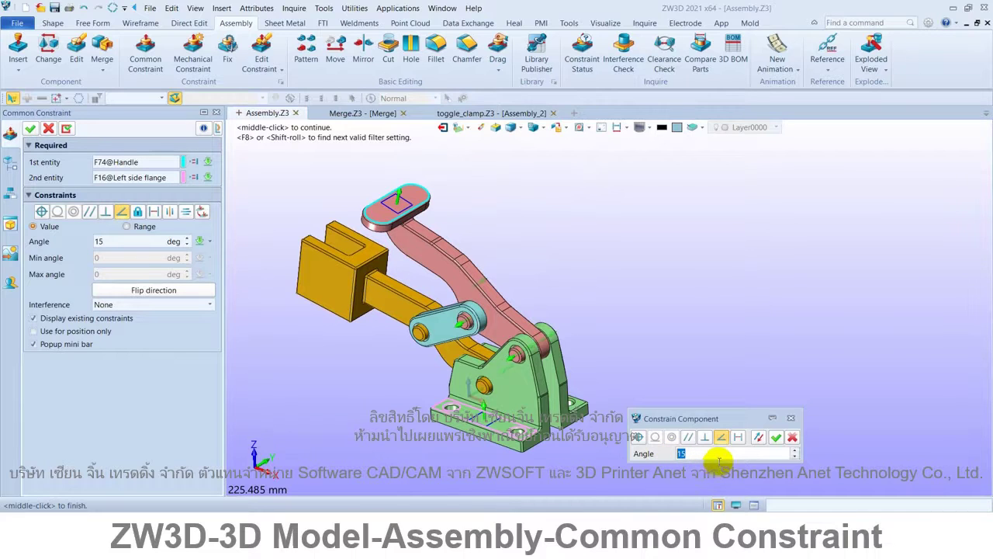
pyautogui.click(738, 438)
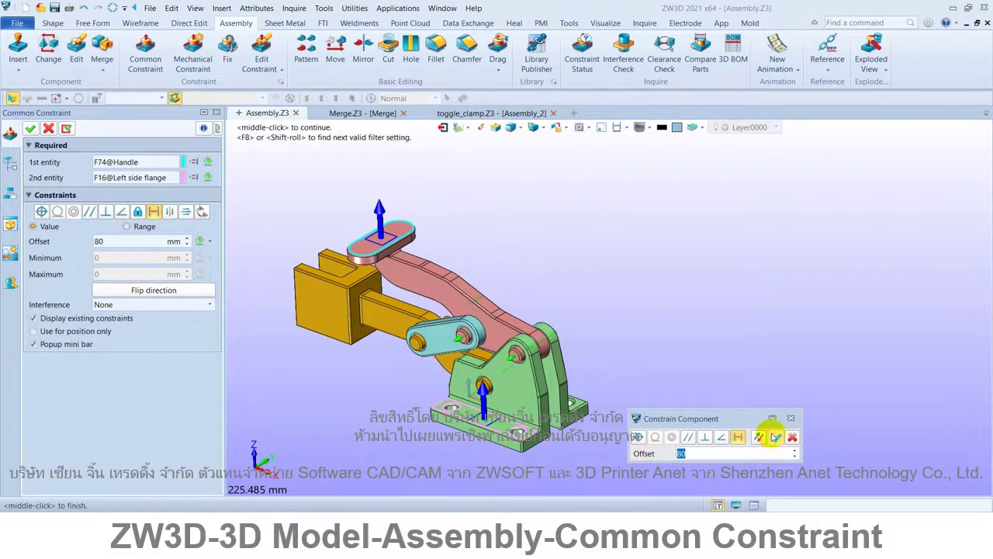
pyautogui.click(776, 437)
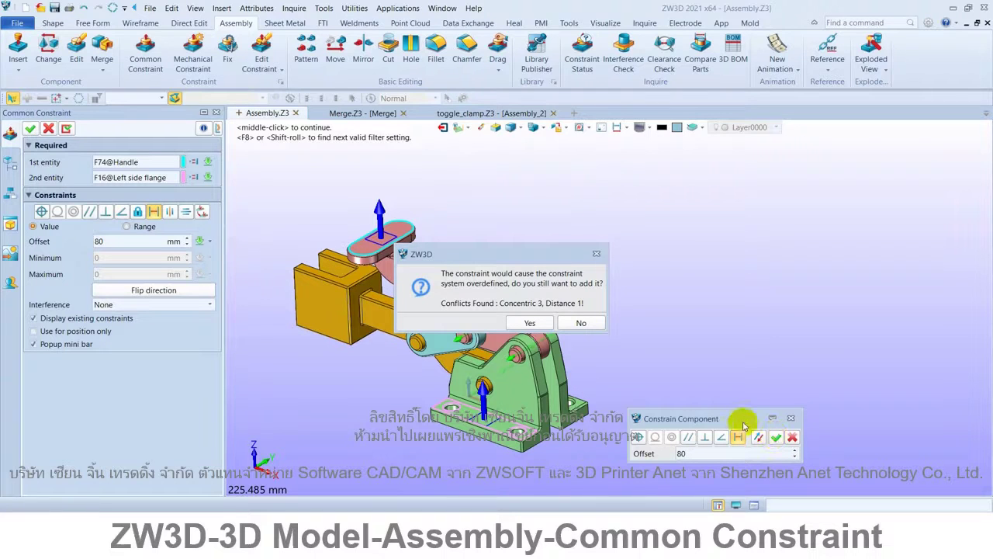
# Add an 86 mm distance between the handle's top face and the left flange's bottom face, accepting the overdefined warning
pyautogui.click(583, 322)
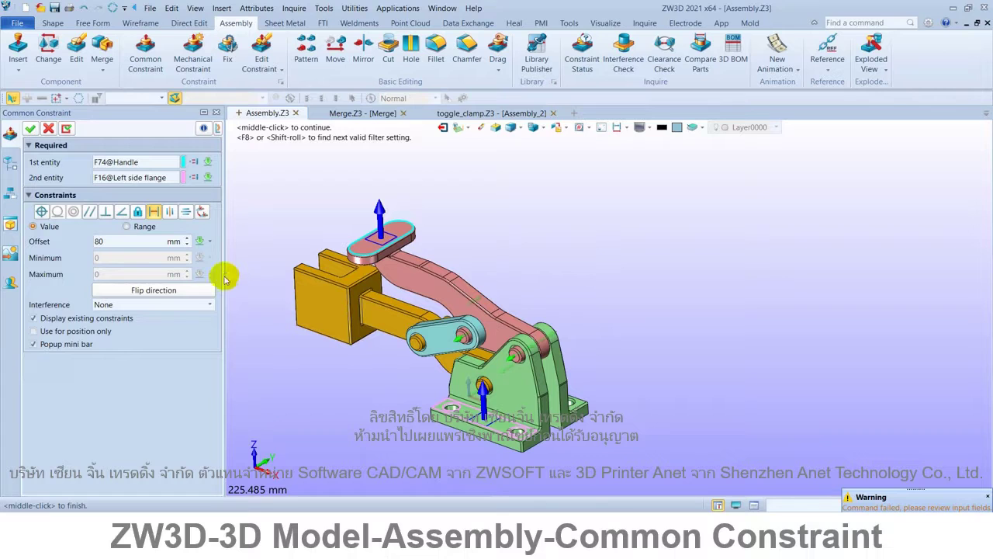
pyautogui.moveTo(101, 241); pyautogui.dragTo(82, 235)
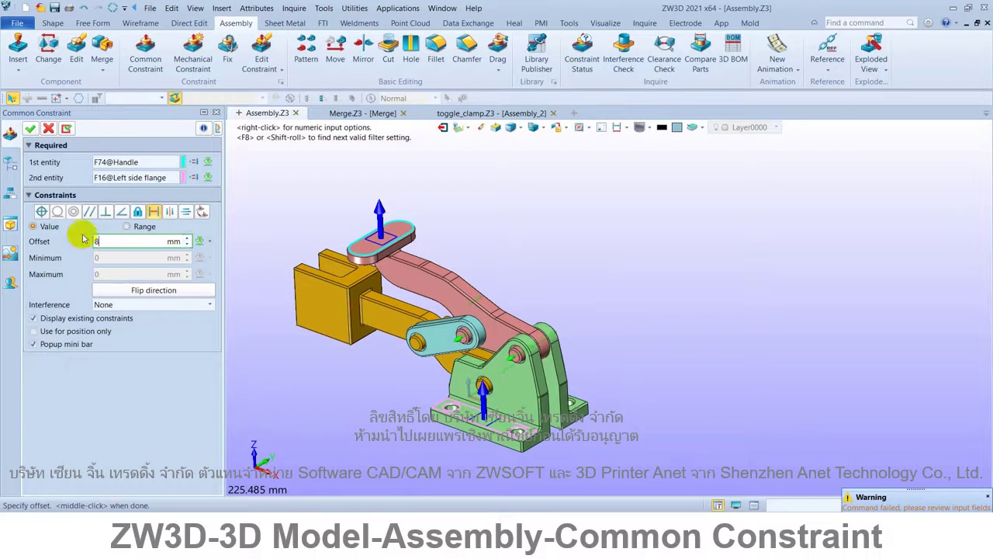
pyautogui.write('6')
pyautogui.press('Return')
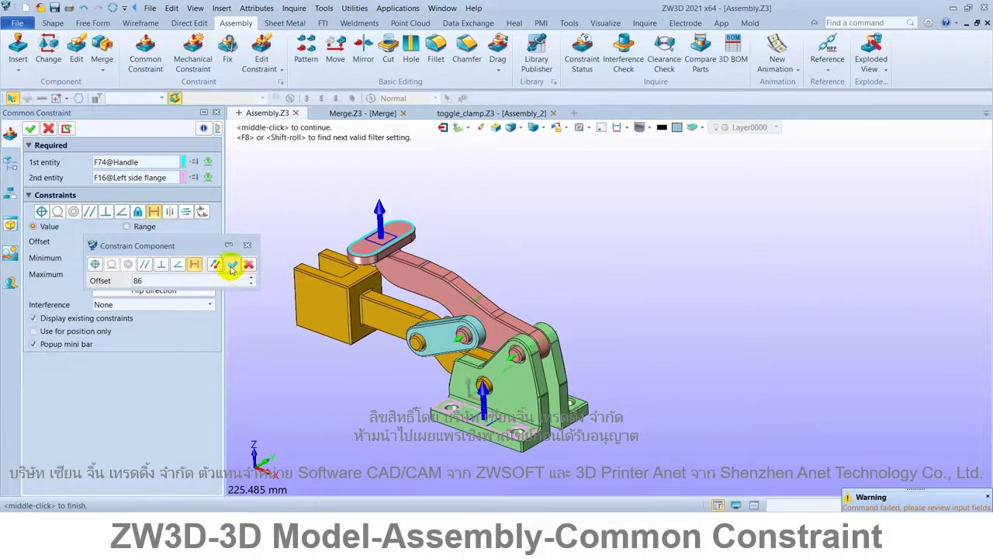
pyautogui.click(232, 268)
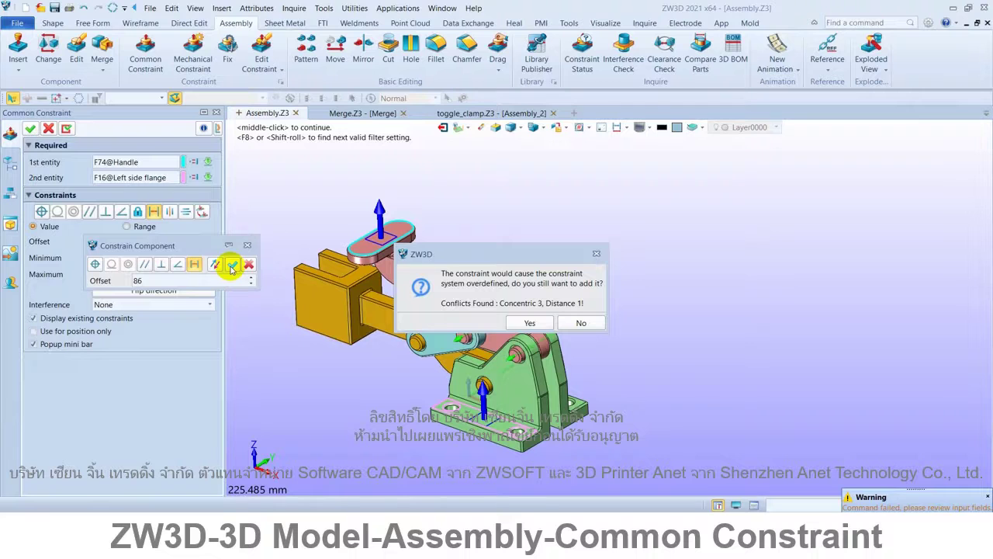
pyautogui.click(531, 322)
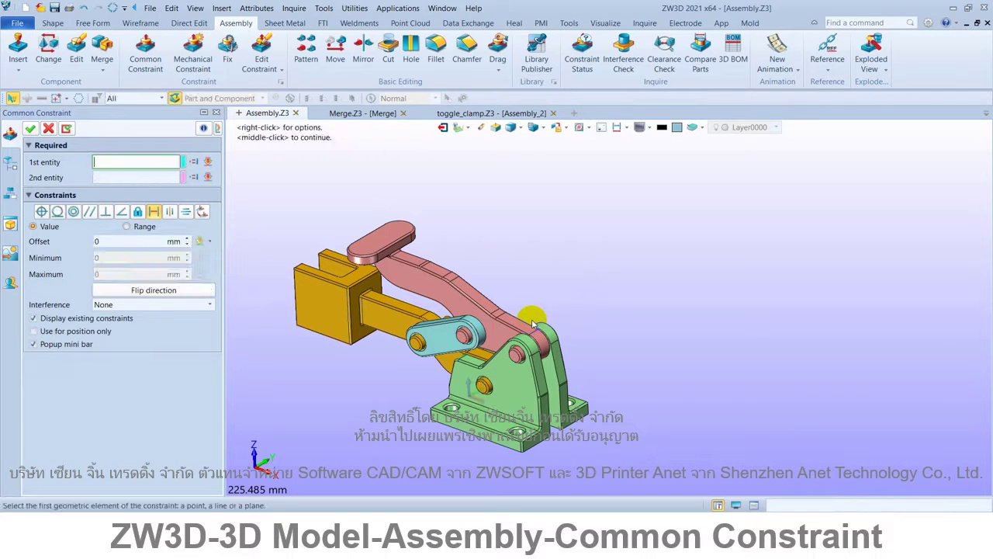
pyautogui.click(48, 128)
# Delete the conflicting Distance 1 constraint from the Manager's Constraints list, after checking Concentric 3
pyautogui.click(47, 211)
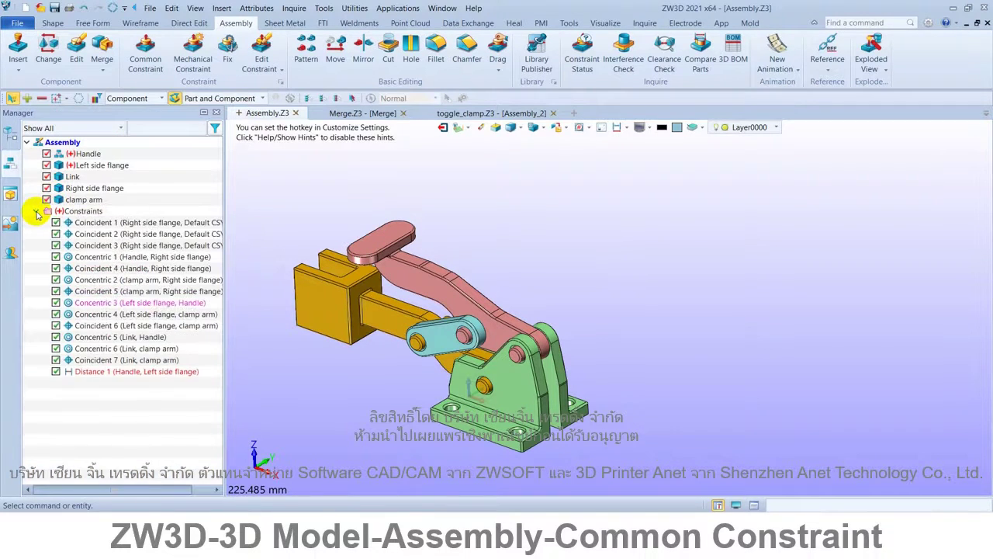
pyautogui.click(121, 371)
pyautogui.rightClick(122, 371)
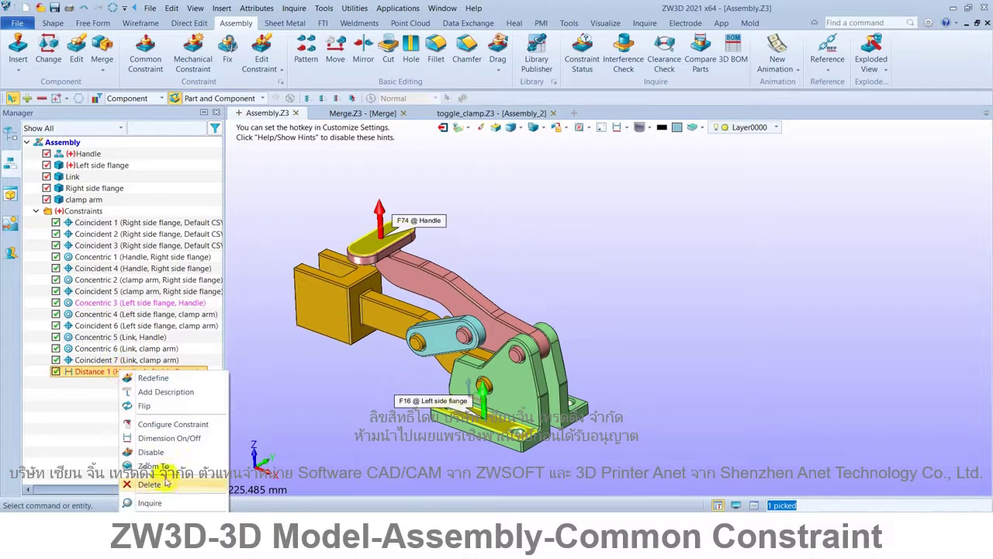
pyautogui.click(129, 303)
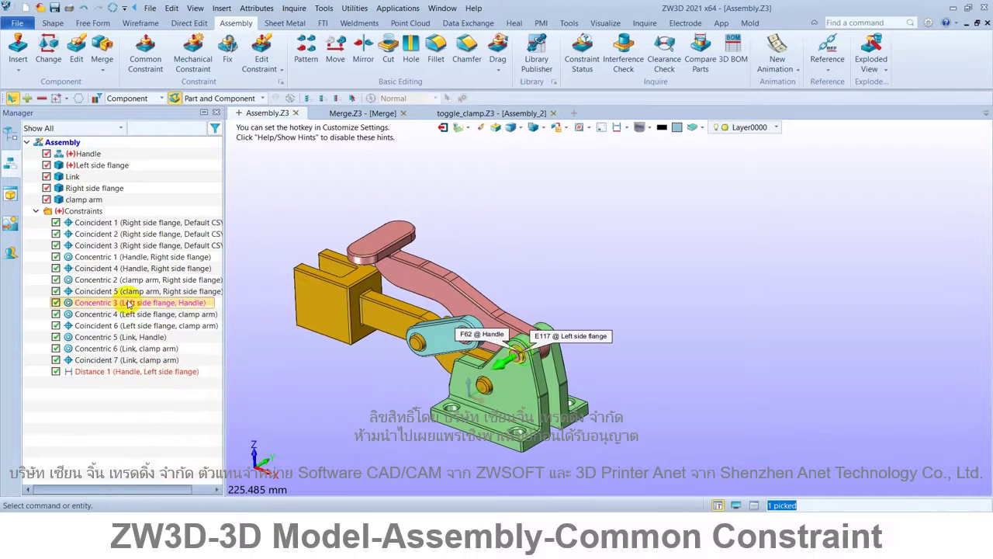
pyautogui.click(124, 372)
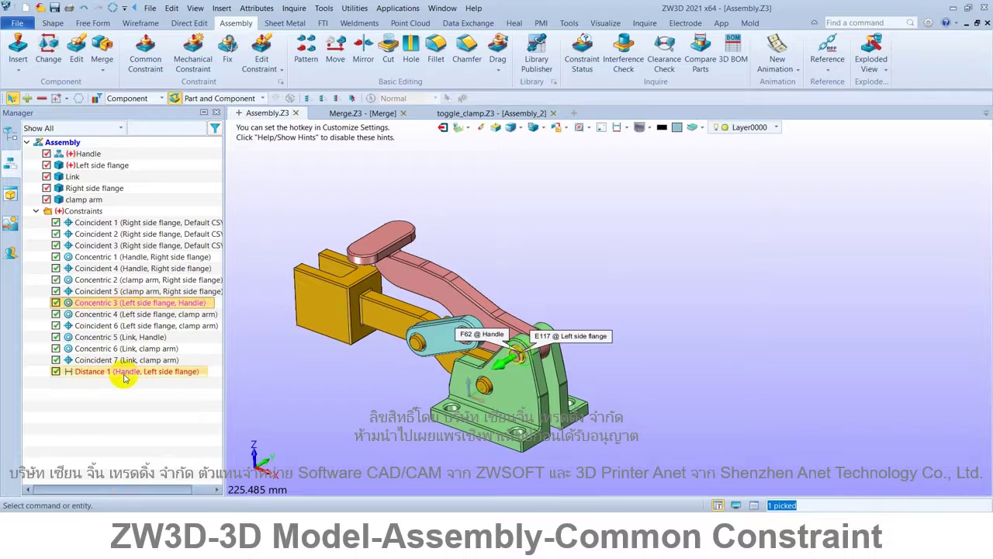
pyautogui.rightClick(125, 371)
pyautogui.click(163, 490)
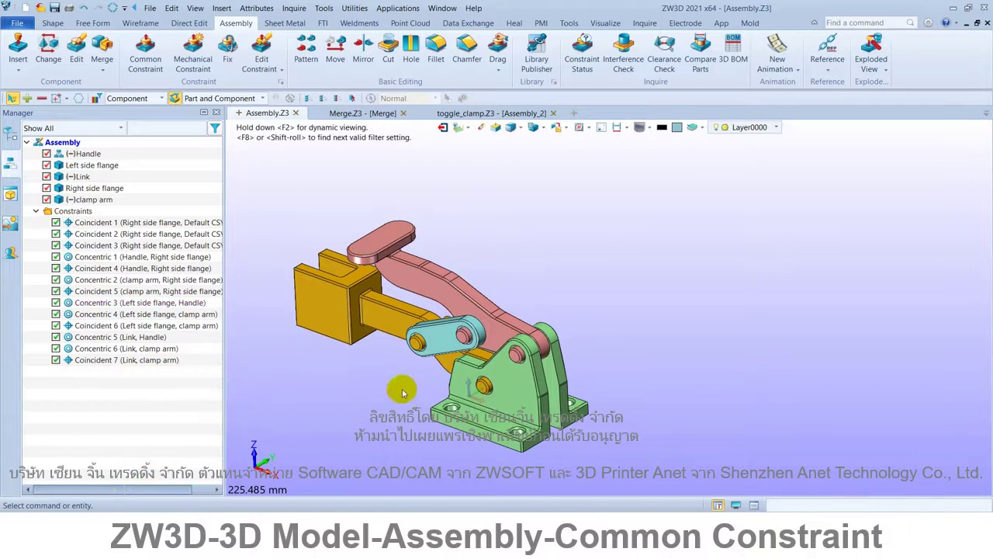